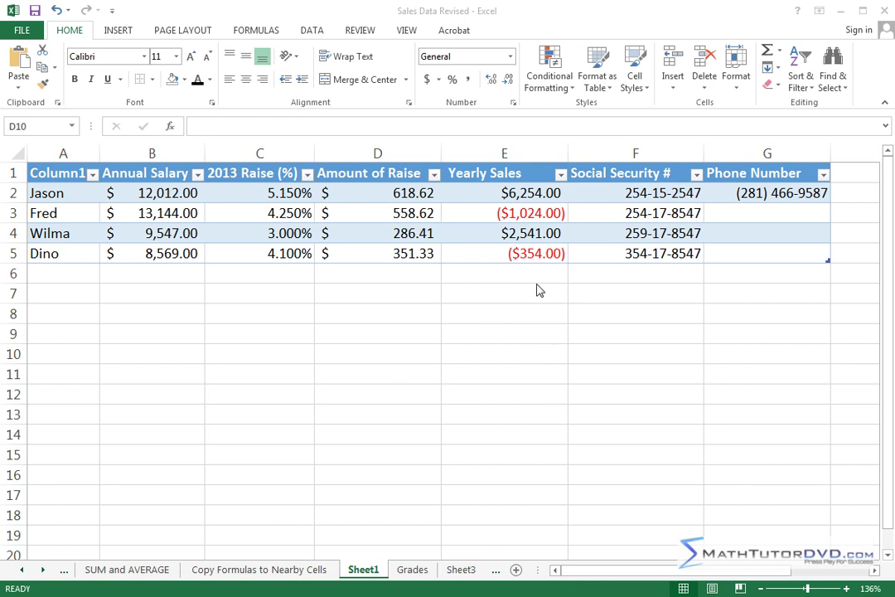
Step: Insert the picture "dry ice bubble screenshot" from the Excel Pics folder at cell C8, below the table
{"action": "left_click", "coordinate": [235, 314]}
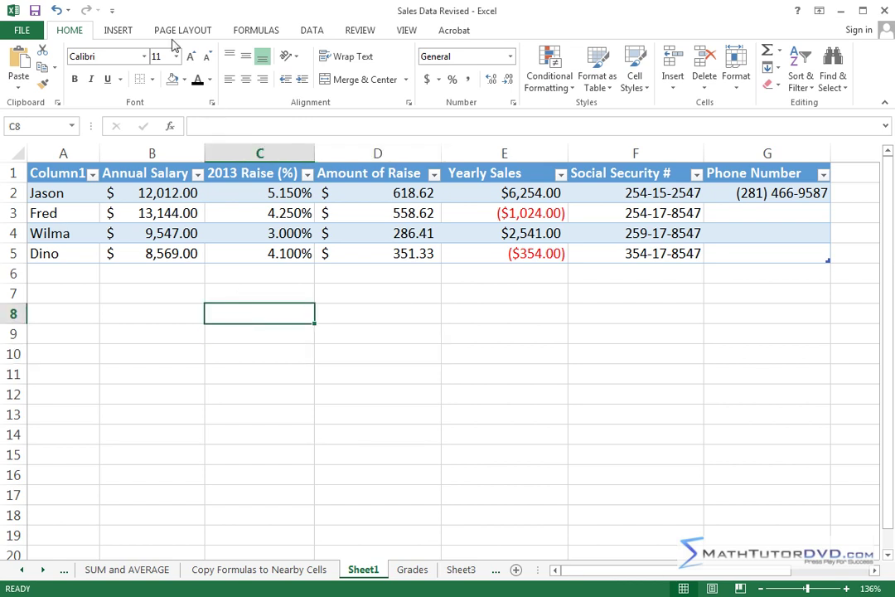
{"action": "left_click", "coordinate": [118, 31]}
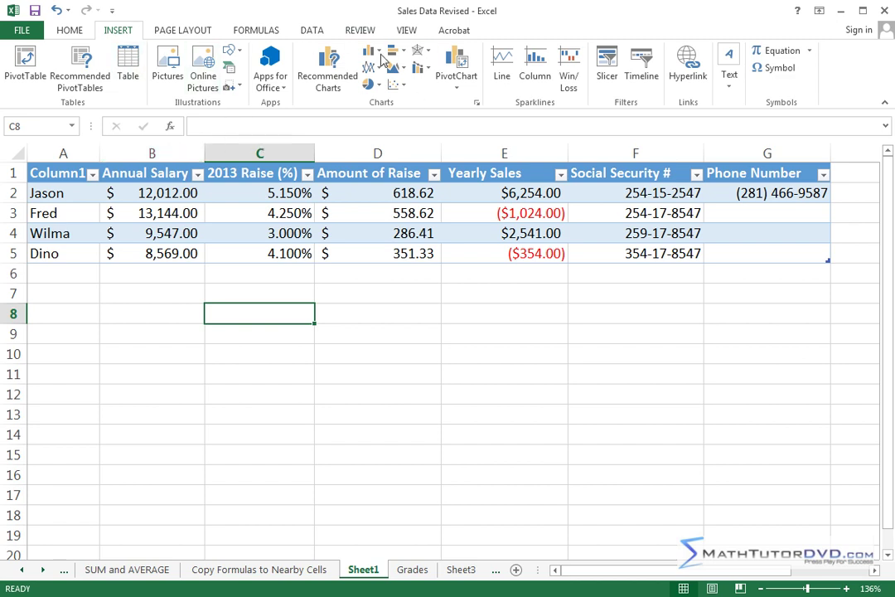
{"action": "left_click", "coordinate": [170, 59]}
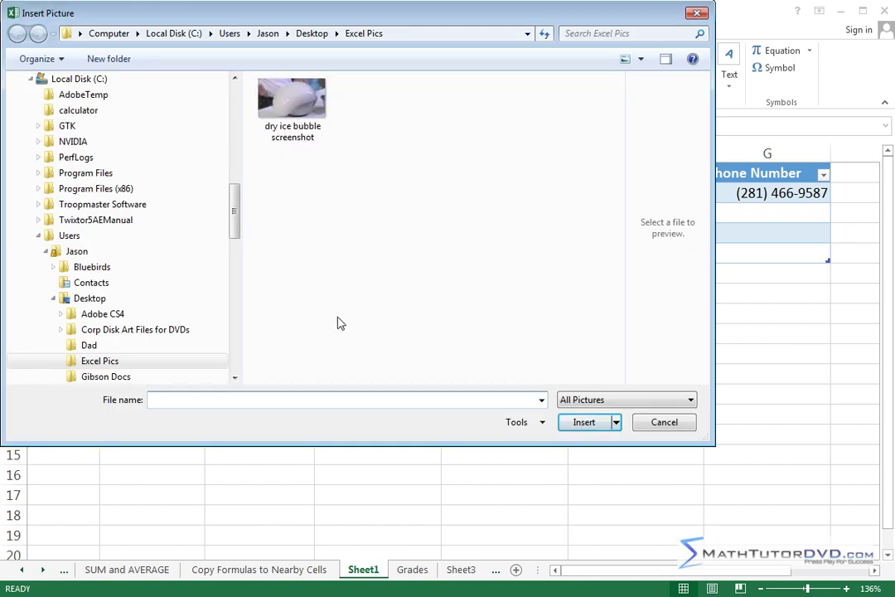
{"action": "left_click", "coordinate": [294, 92]}
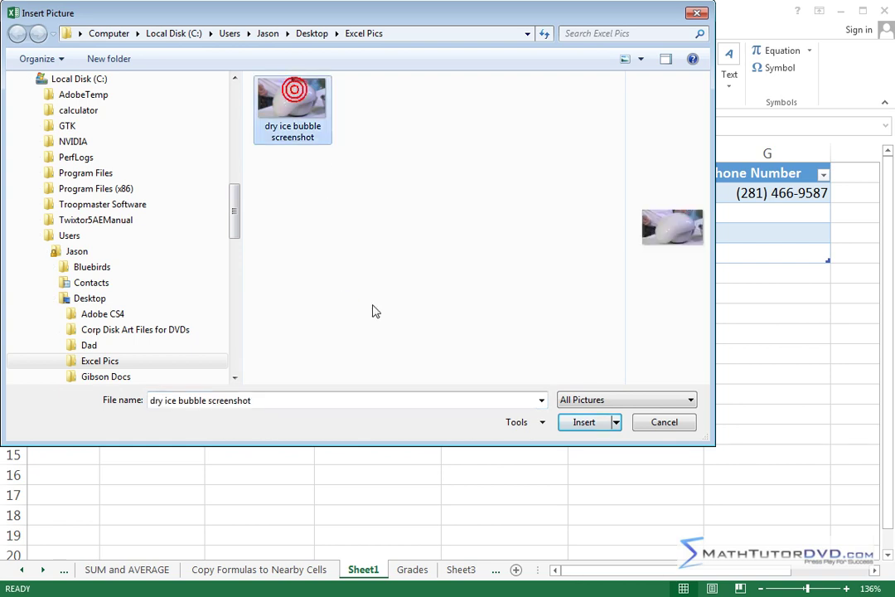
{"action": "left_click", "coordinate": [592, 422]}
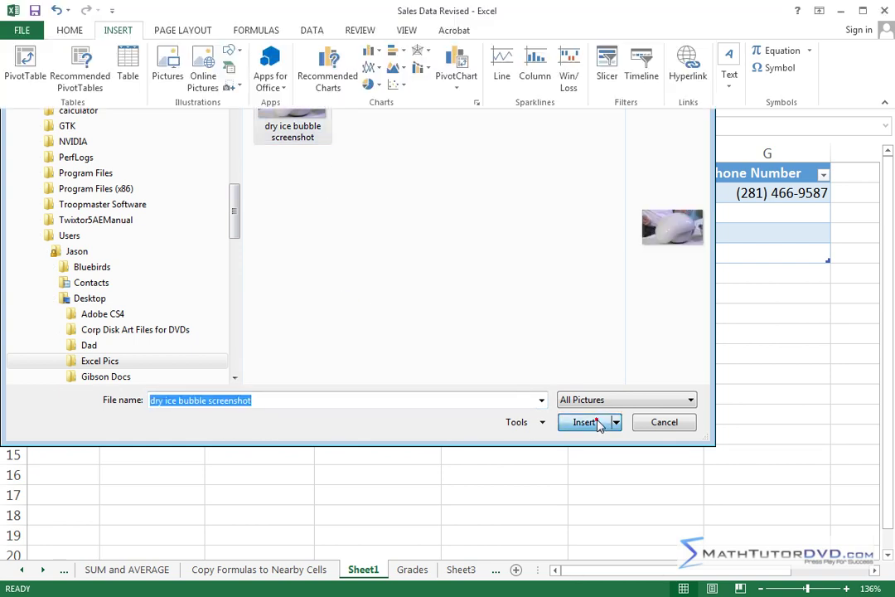
{"action": "left_click", "coordinate": [585, 382]}
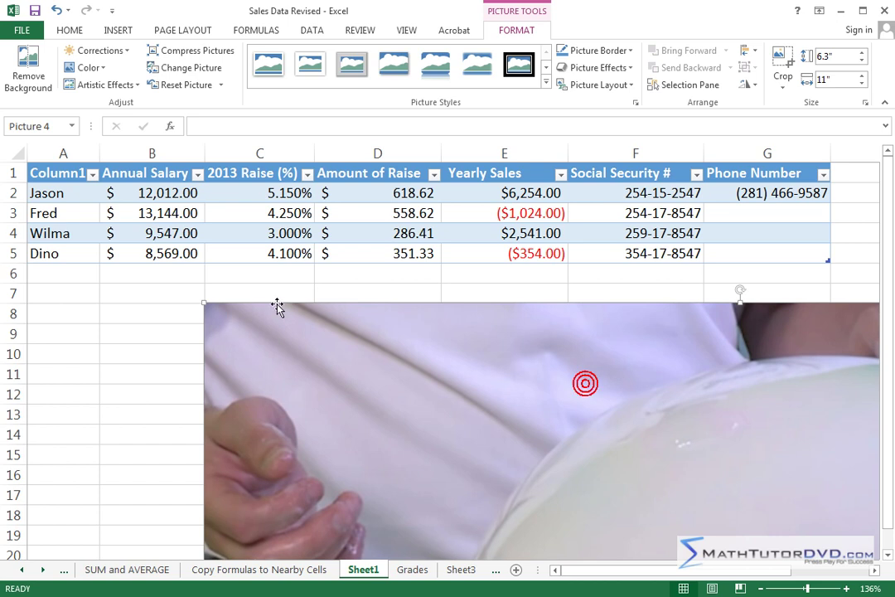
Step: Shrink the inserted picture to about 1.42" high by 2.48" wide and position it just below the table
{"action": "left_click_drag", "start_coordinate": [523, 394], "coordinate": [463, 387]}
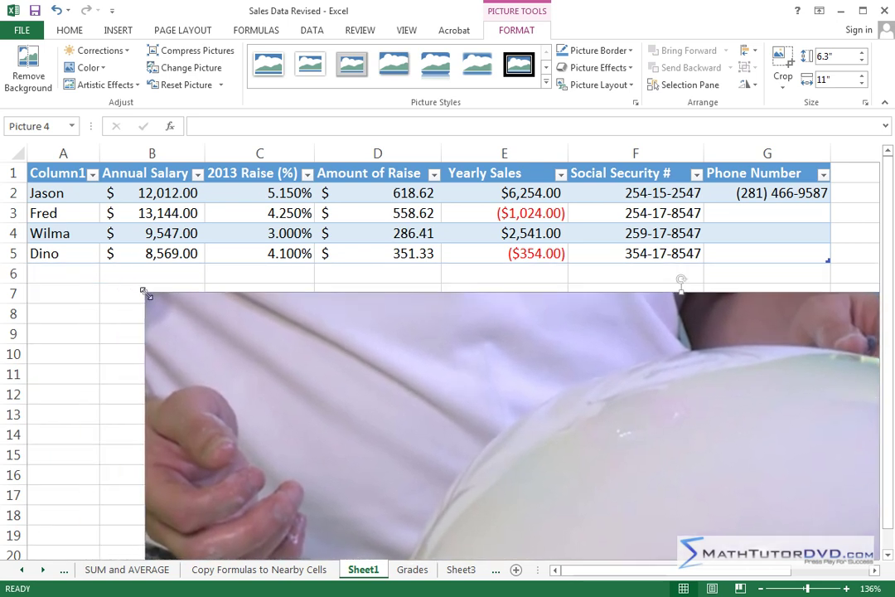
{"action": "left_click_drag", "start_coordinate": [145, 290], "coordinate": [668, 552]}
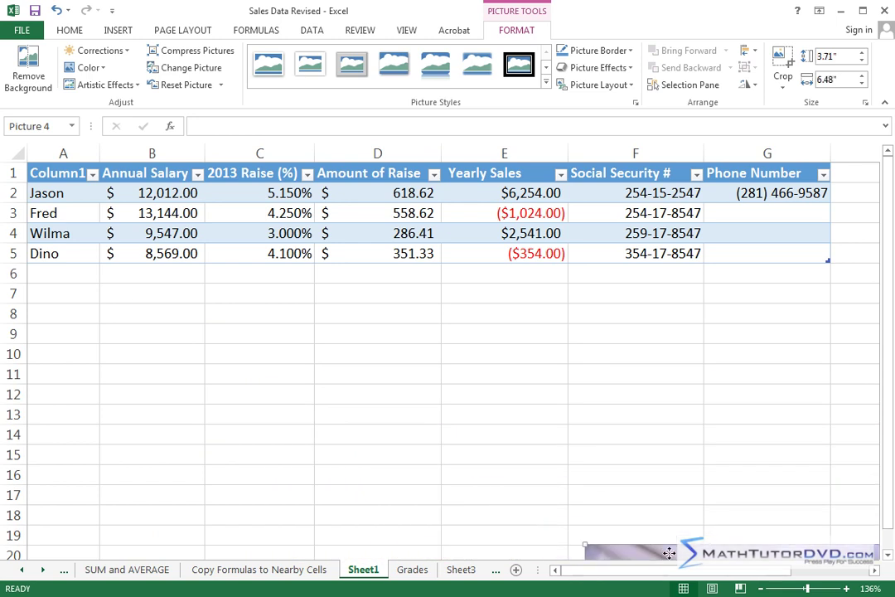
{"action": "left_click_drag", "start_coordinate": [385, 360], "coordinate": [224, 284]}
{"action": "left_click_drag", "start_coordinate": [169, 273], "coordinate": [284, 300]}
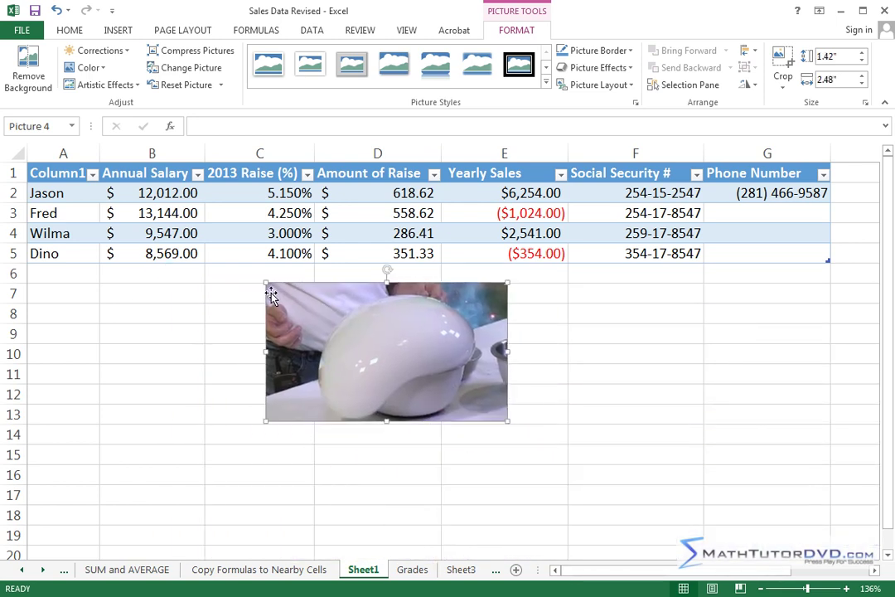
Step: Resize the picture to about 1.12" by 1.95" and move it to around rows 14 to 19 in columns E and F
{"action": "left_click_drag", "start_coordinate": [508, 421], "coordinate": [690, 525]}
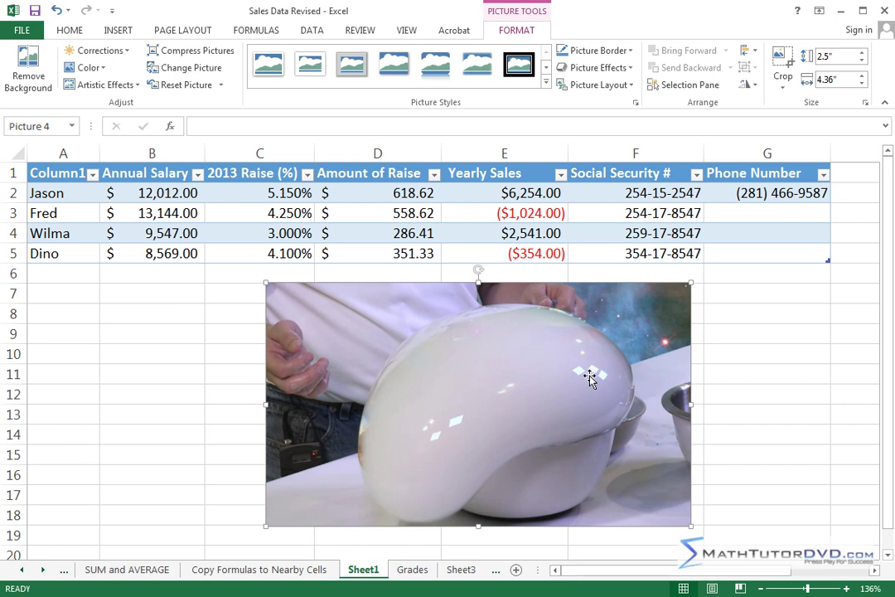
{"action": "left_click_drag", "start_coordinate": [690, 526], "coordinate": [457, 391]}
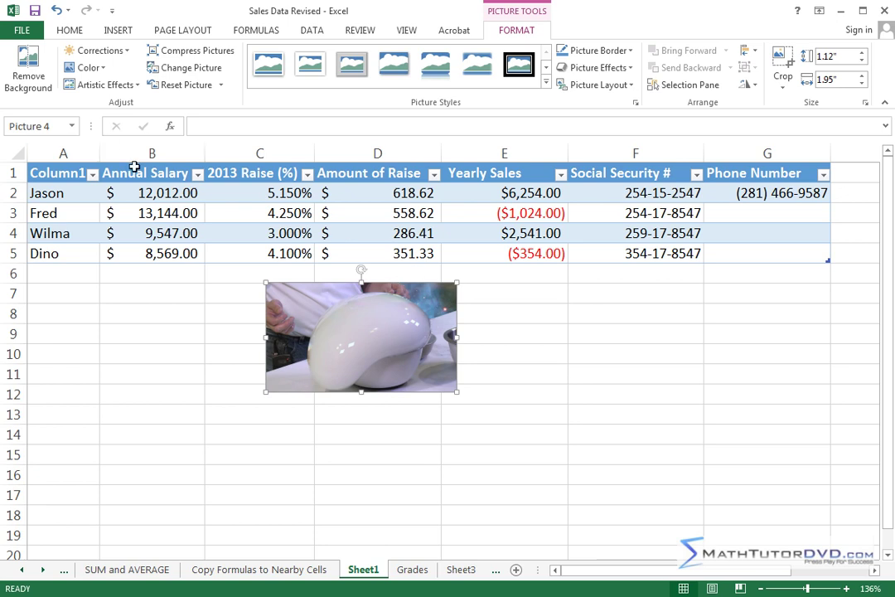
{"action": "left_click_drag", "start_coordinate": [377, 327], "coordinate": [570, 482]}
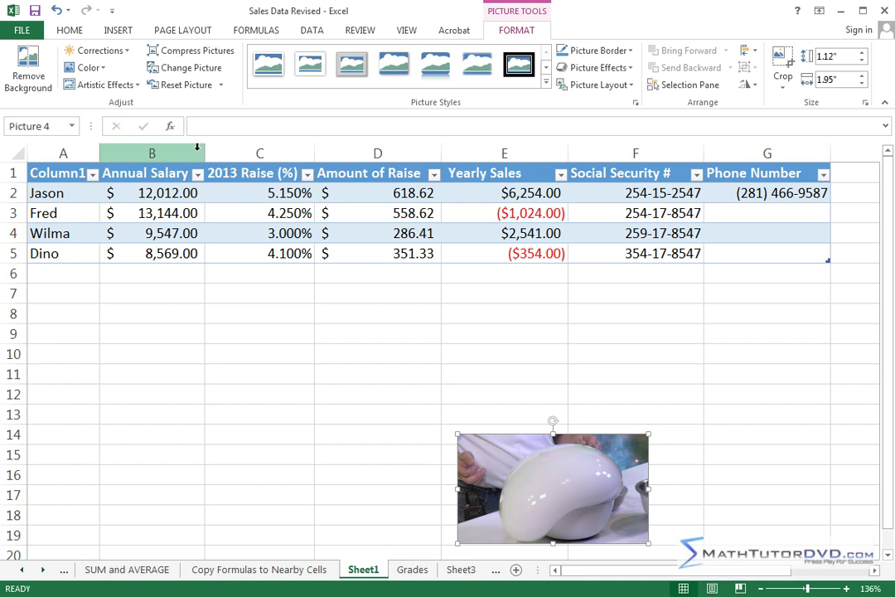
Step: Insert five blank rows above the table's header row
{"action": "left_click_drag", "start_coordinate": [8, 172], "coordinate": [8, 253]}
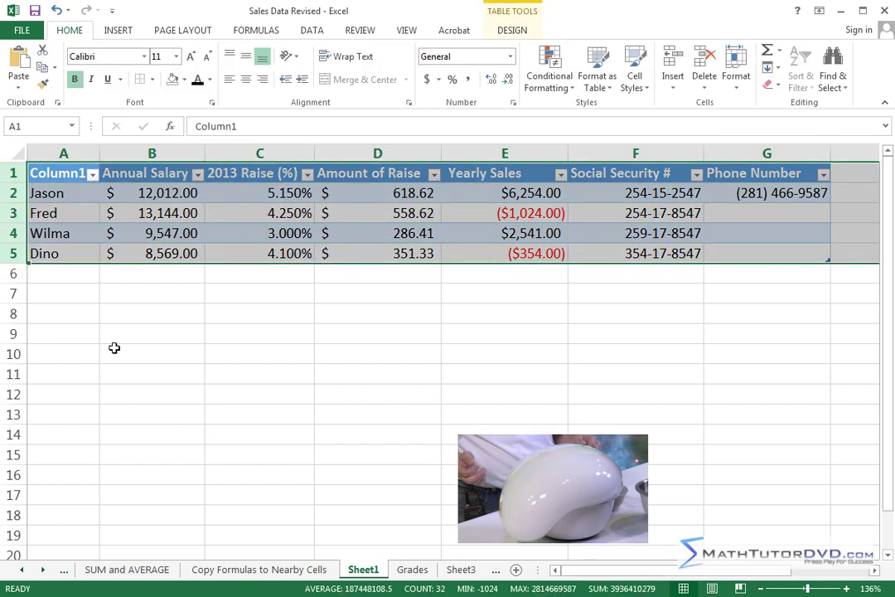
{"action": "right_click", "coordinate": [10, 235]}
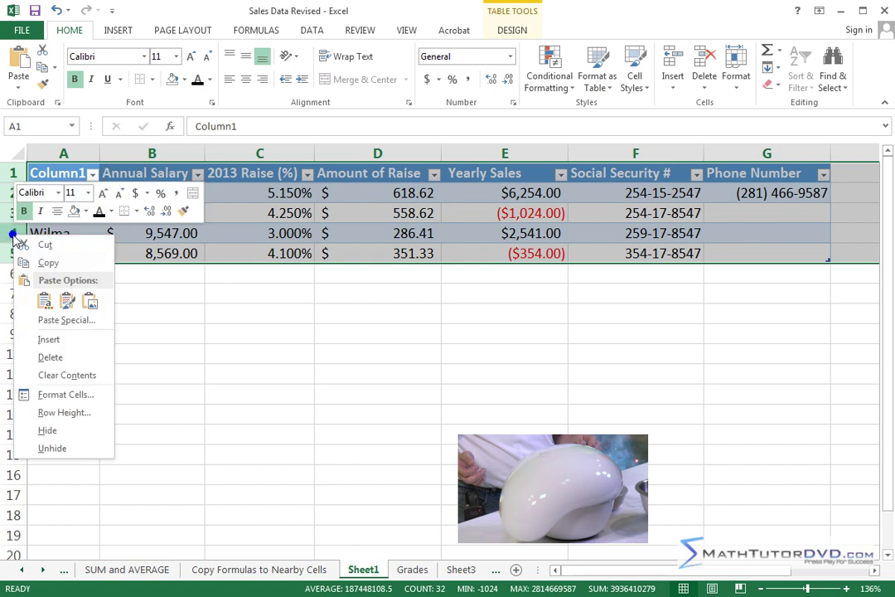
{"action": "left_click", "coordinate": [75, 340]}
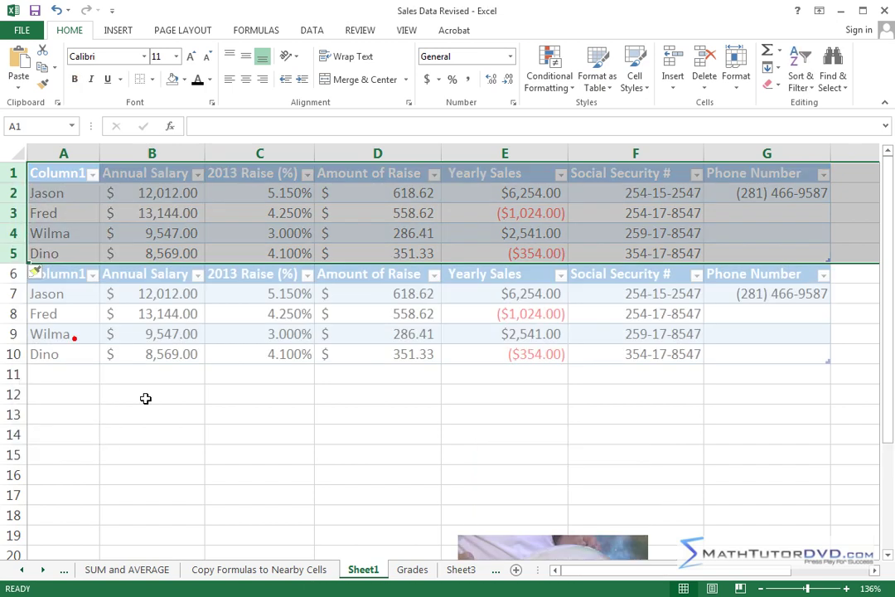
{"action": "left_click", "coordinate": [181, 428]}
Step: Move the picture into the blank rows above the table and shrink it to fit over columns A and B
{"action": "left_click_drag", "start_coordinate": [503, 545], "coordinate": [155, 174]}
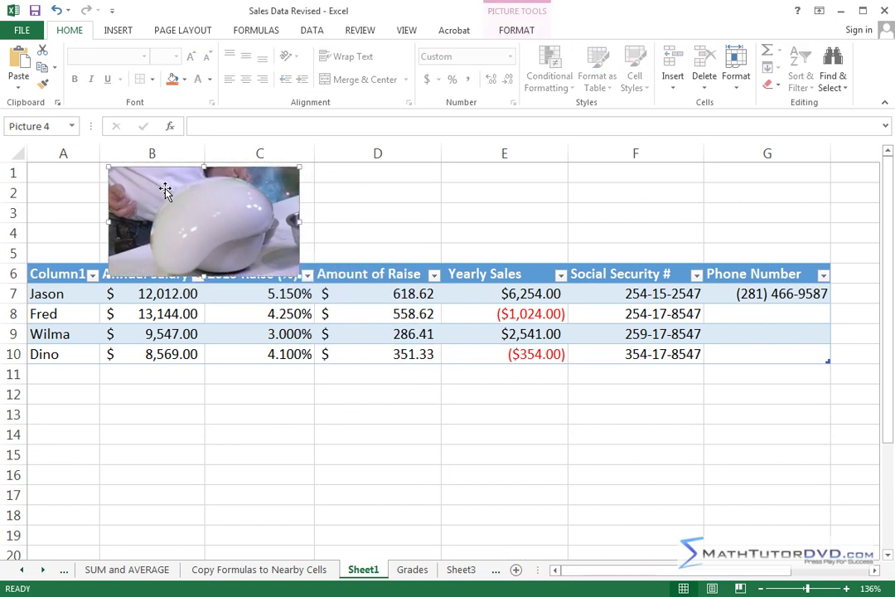
{"action": "left_click_drag", "start_coordinate": [299, 269], "coordinate": [258, 249]}
{"action": "left_click_drag", "start_coordinate": [183, 203], "coordinate": [132, 202]}
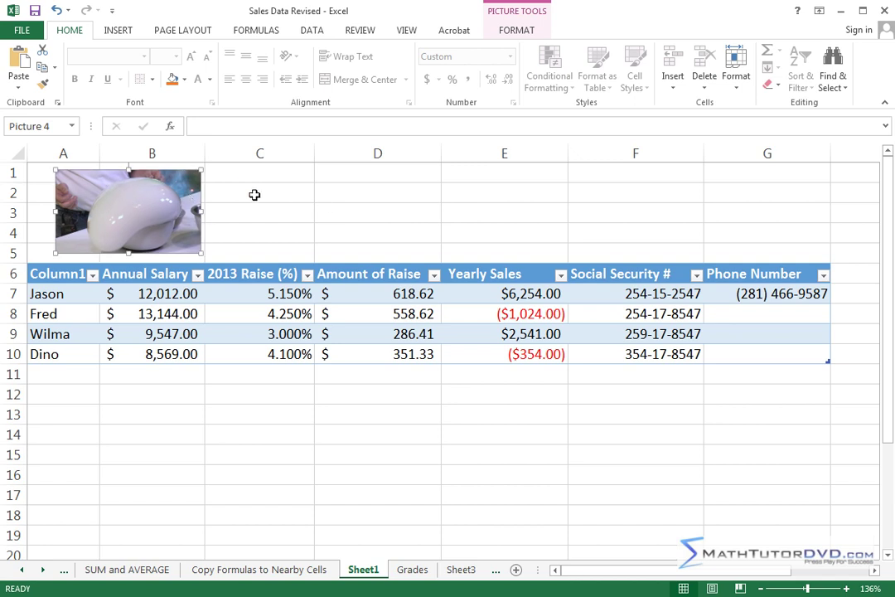
{"action": "mouse_move", "coordinate": [141, 202]}
{"action": "left_mouse_down"}
{"action": "mouse_move", "coordinate": [418, 202]}
{"action": "mouse_move", "coordinate": [122, 203]}
{"action": "mouse_move", "coordinate": [129, 198]}
{"action": "left_mouse_up"}
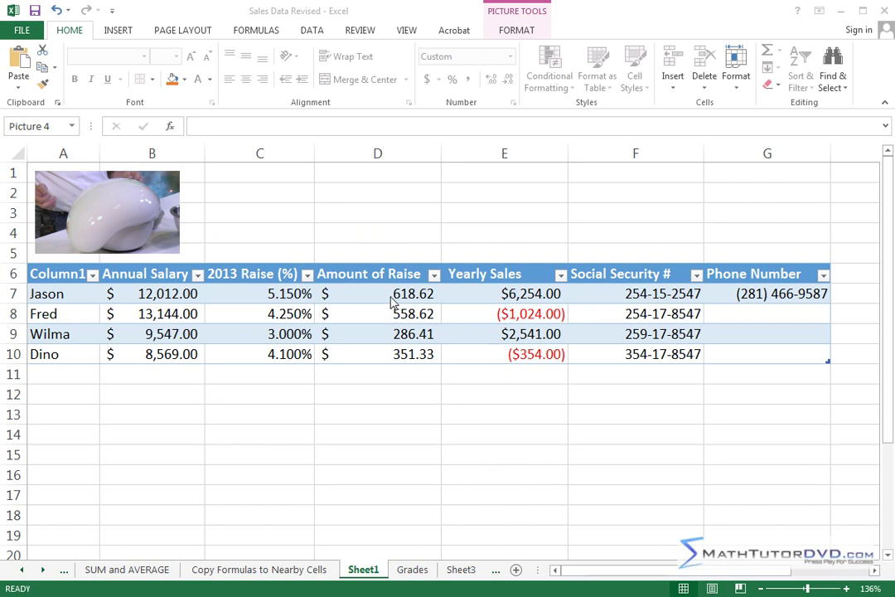
{"action": "left_click", "coordinate": [256, 192]}
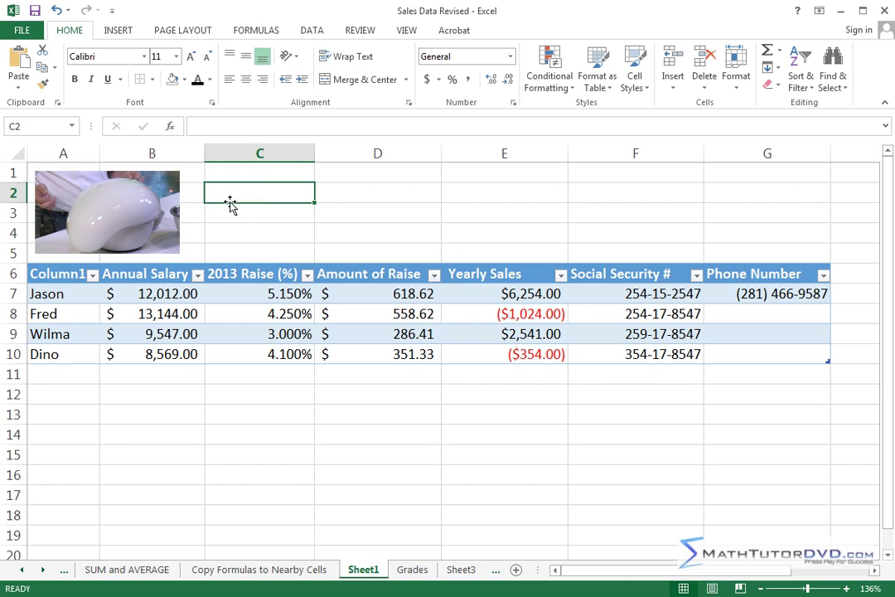
Step: Draw a rounded rectangle about 0.68" high by 3" wide beside the picture, across columns C to E above the table
{"action": "left_click", "coordinate": [108, 29]}
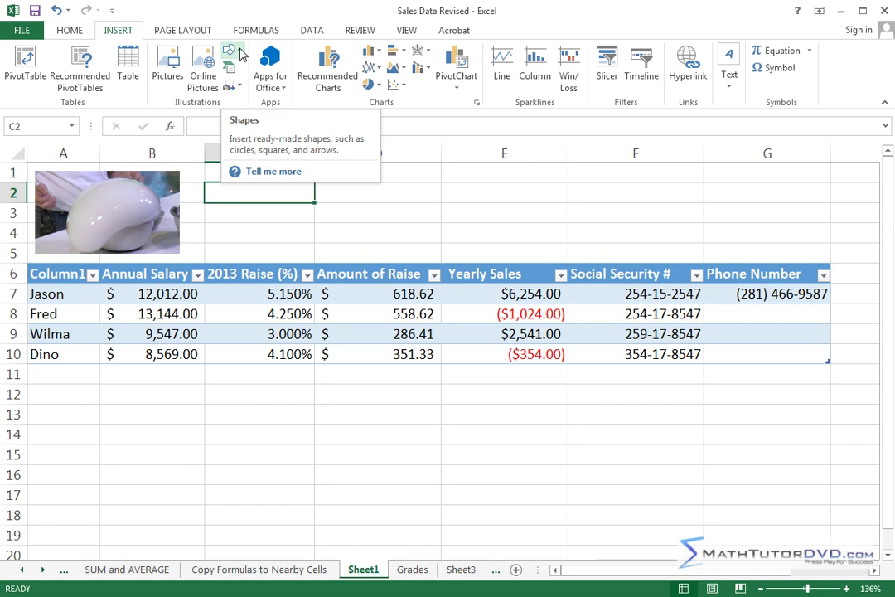
{"action": "left_click", "coordinate": [241, 55]}
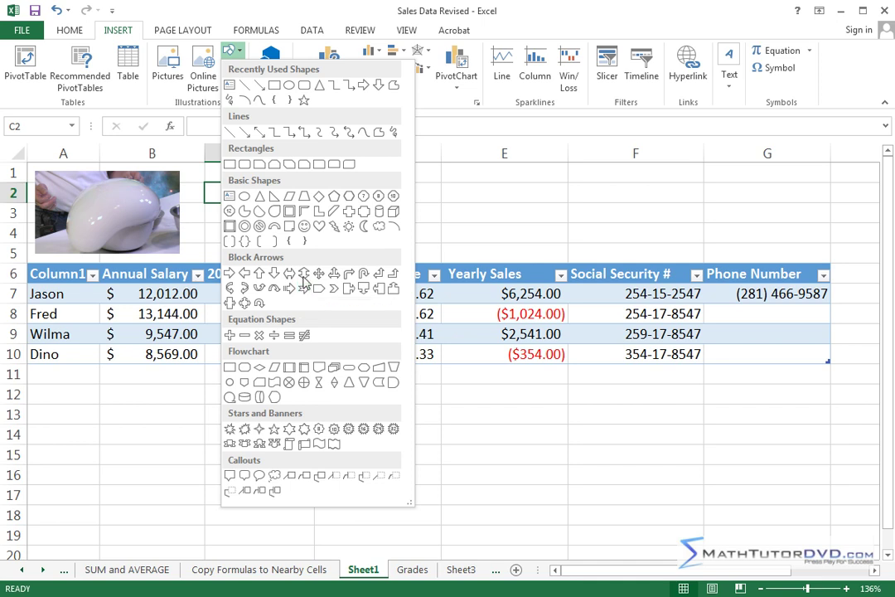
{"action": "left_click", "coordinate": [305, 87]}
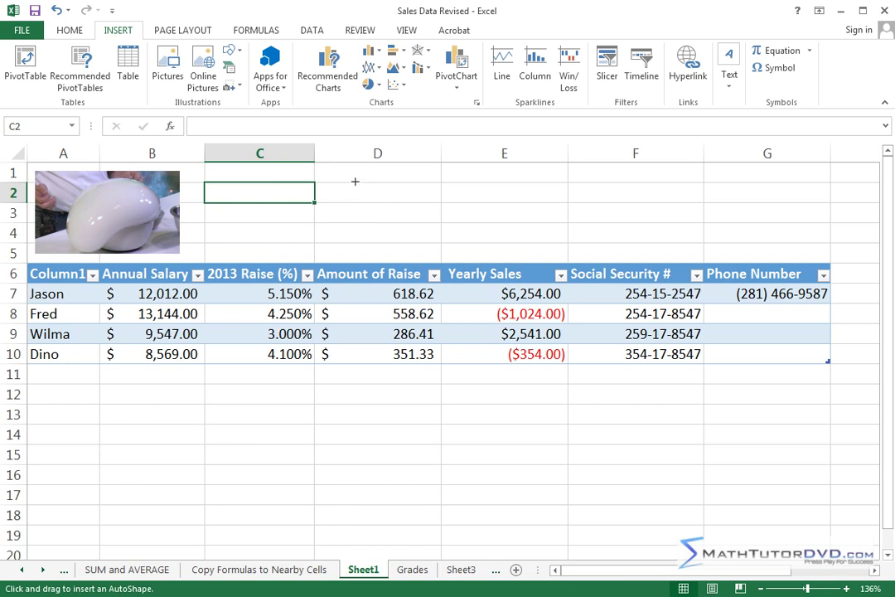
{"action": "mouse_move", "coordinate": [209, 177]}
{"action": "left_mouse_down"}
{"action": "mouse_move", "coordinate": [501, 232]}
{"action": "mouse_move", "coordinate": [501, 241]}
{"action": "left_mouse_up"}
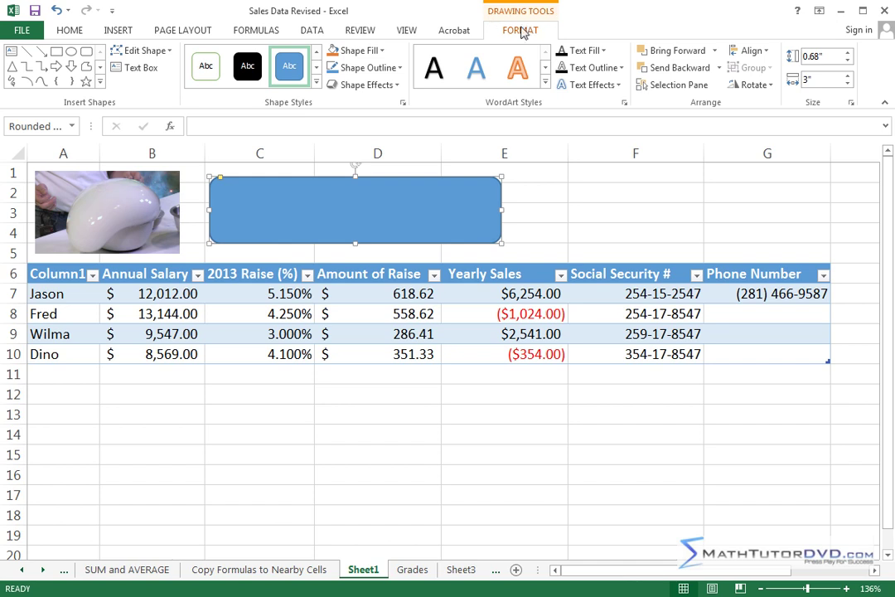
{"action": "left_click", "coordinate": [574, 198]}
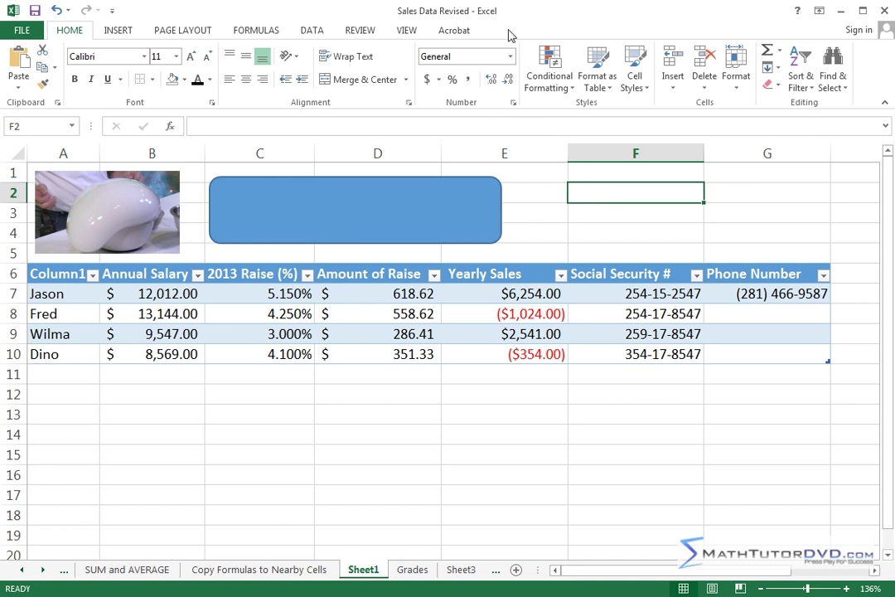
{"action": "left_click", "coordinate": [470, 315]}
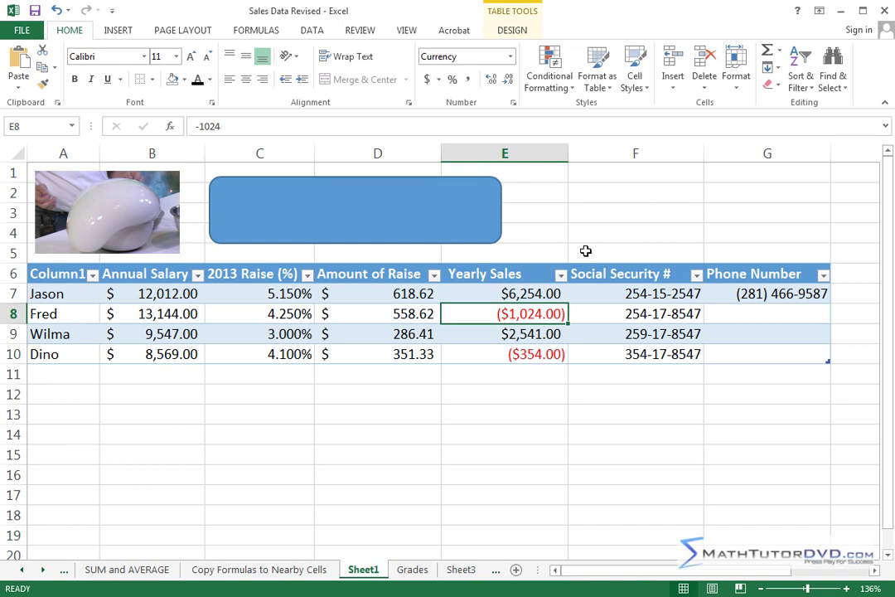
{"action": "left_click", "coordinate": [137, 167]}
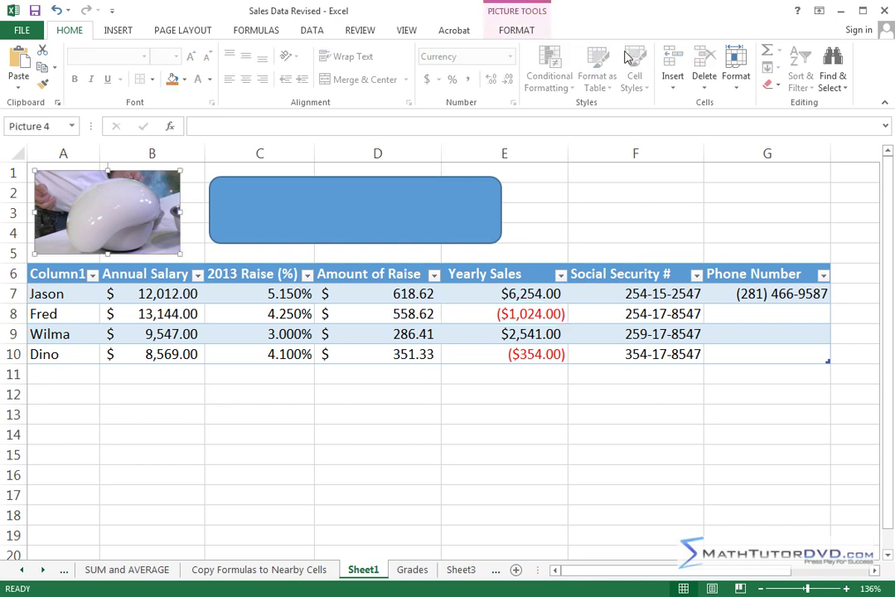
Step: Fill the rounded rectangle with a dark orange theme color
{"action": "left_click", "coordinate": [392, 199]}
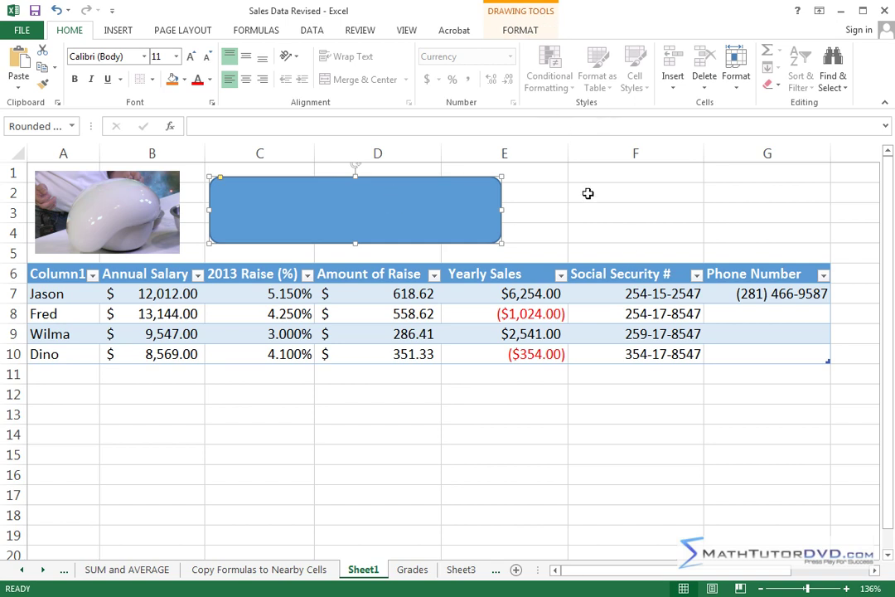
{"action": "left_click", "coordinate": [521, 31]}
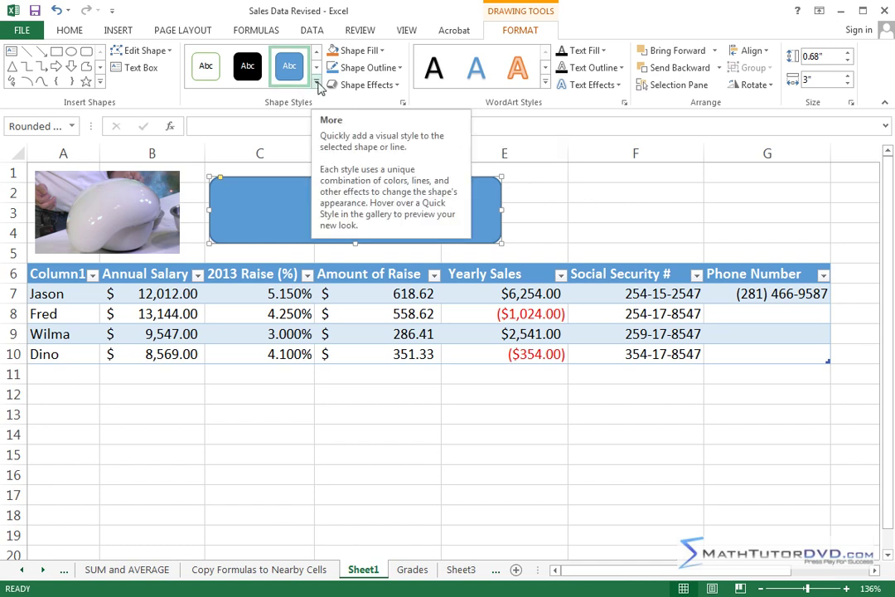
{"action": "left_click", "coordinate": [371, 52]}
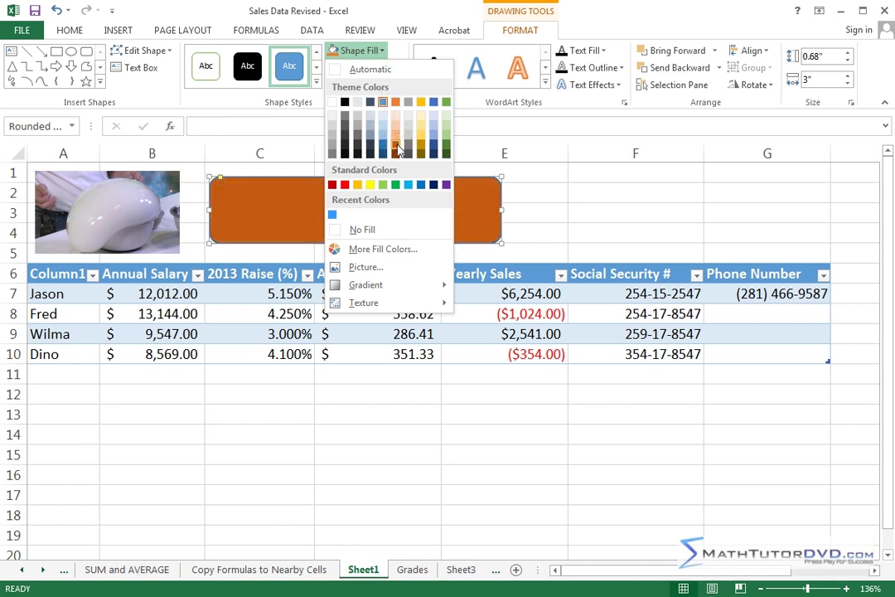
{"action": "left_click", "coordinate": [398, 149]}
Step: Try a matching dark orange outline on the rounded rectangle and replace it with a very dark gray theme color
{"action": "left_click", "coordinate": [401, 69]}
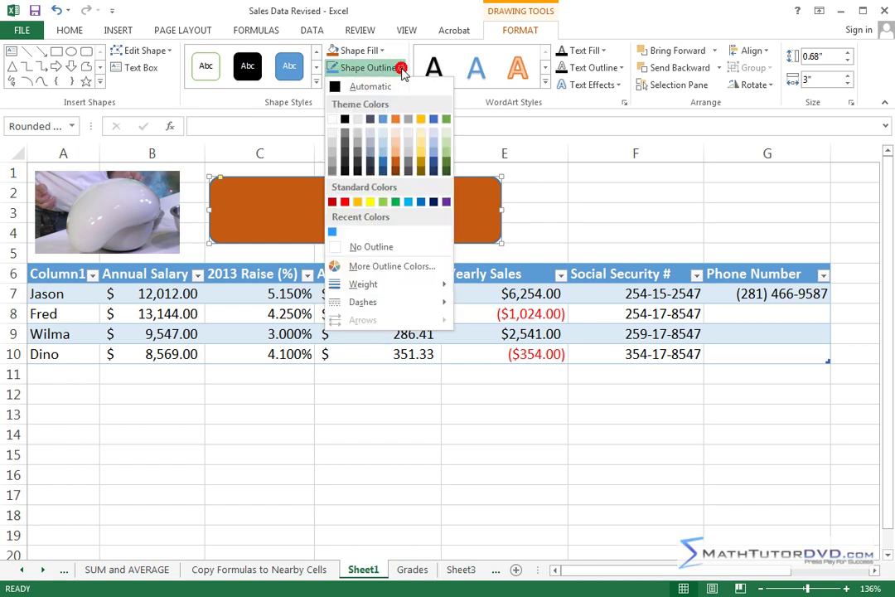
{"action": "left_click", "coordinate": [396, 164]}
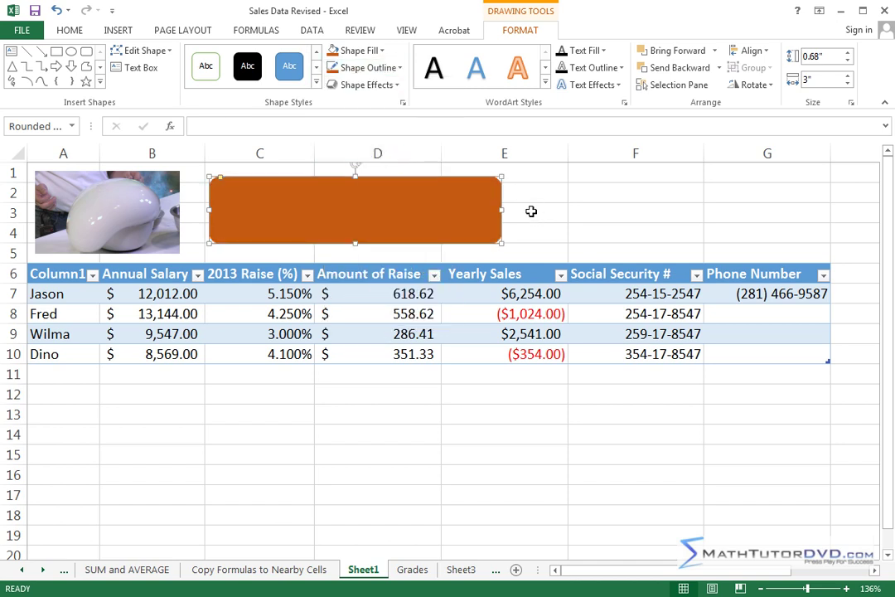
{"action": "left_click", "coordinate": [396, 69]}
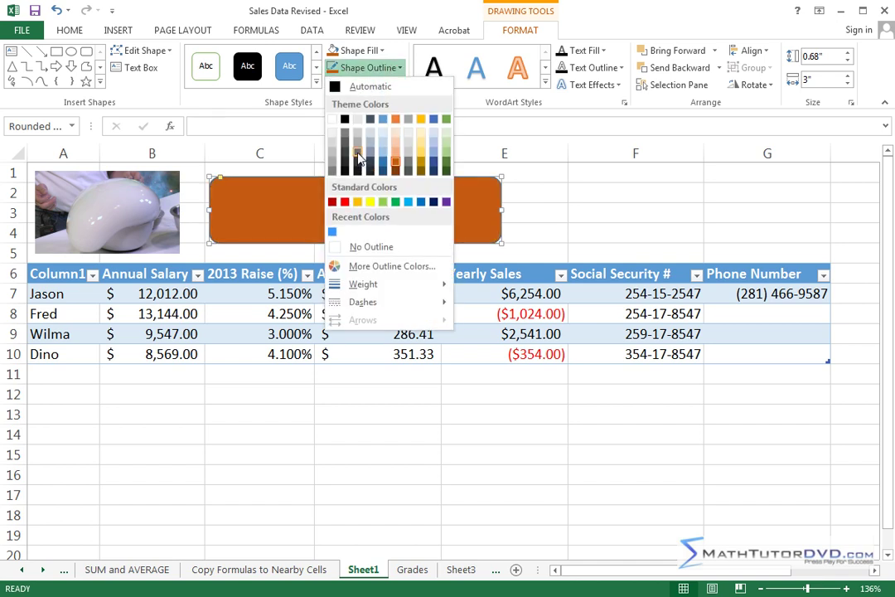
{"action": "left_click", "coordinate": [358, 159]}
{"action": "left_click", "coordinate": [619, 209]}
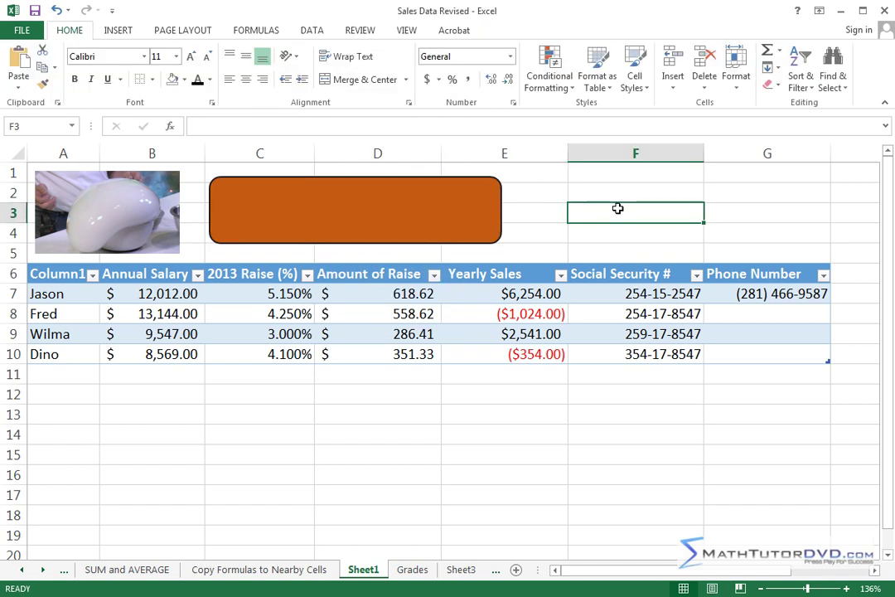
Step: Apply an outer shadow cast toward the lower left to the orange rounded rectangle
{"action": "left_click", "coordinate": [246, 185]}
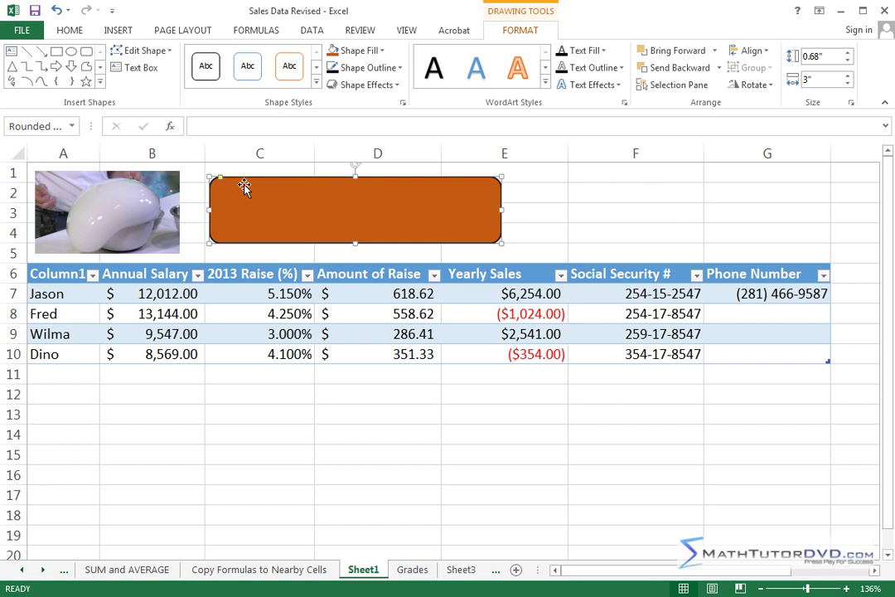
{"action": "left_click", "coordinate": [396, 86]}
{"action": "mouse_move", "coordinate": [394, 111]}
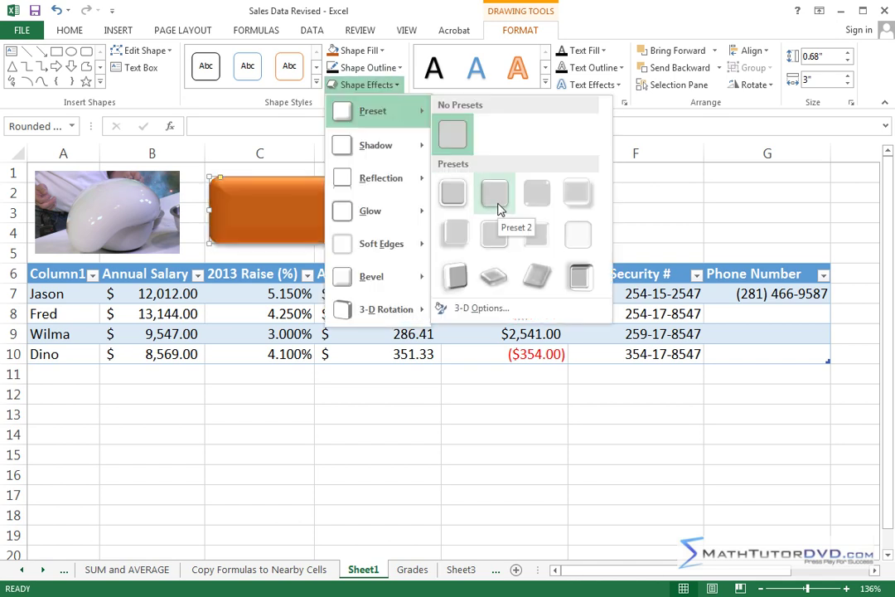
{"action": "mouse_move", "coordinate": [388, 149]}
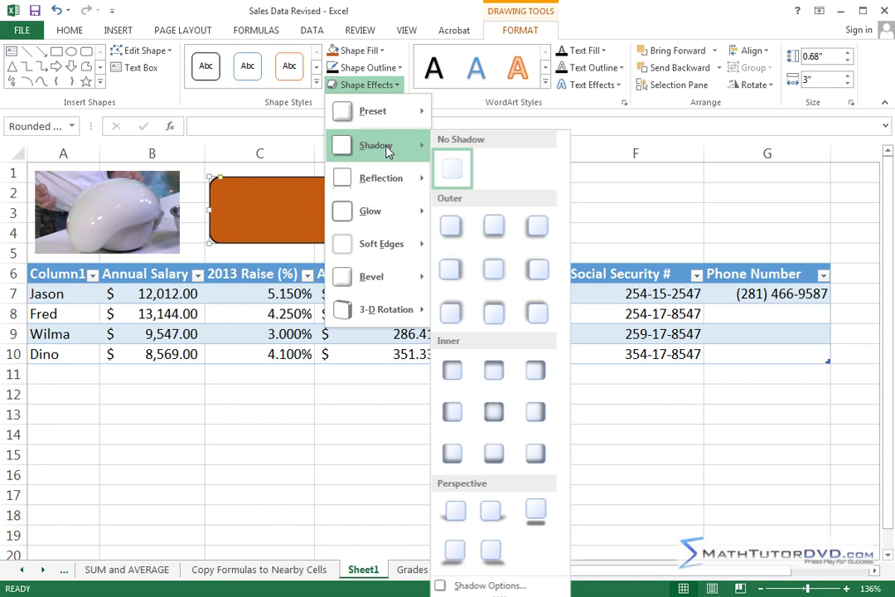
{"action": "left_click", "coordinate": [534, 232]}
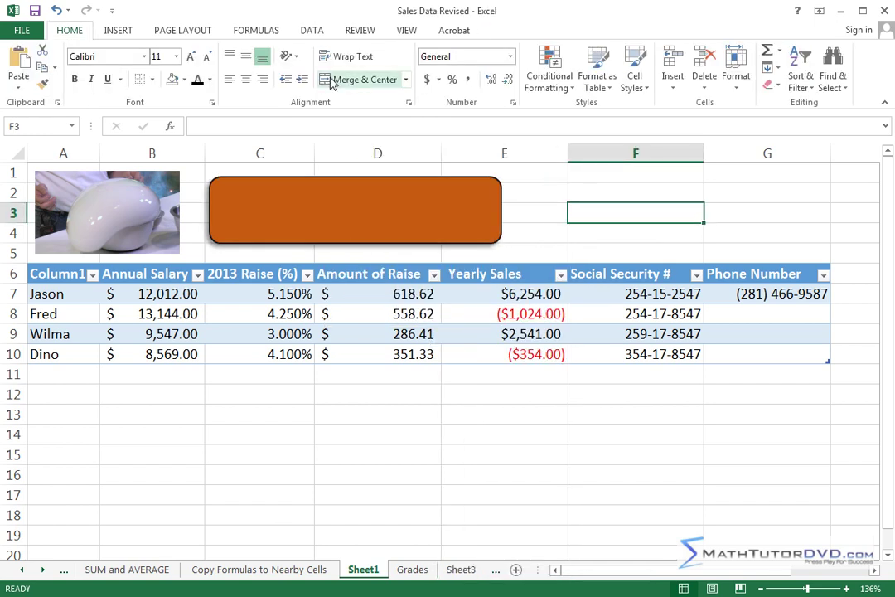
Step: Restyle the rounded rectangle with the blue preset shape style that has a gradient fill and shadow
{"action": "left_click", "coordinate": [386, 194]}
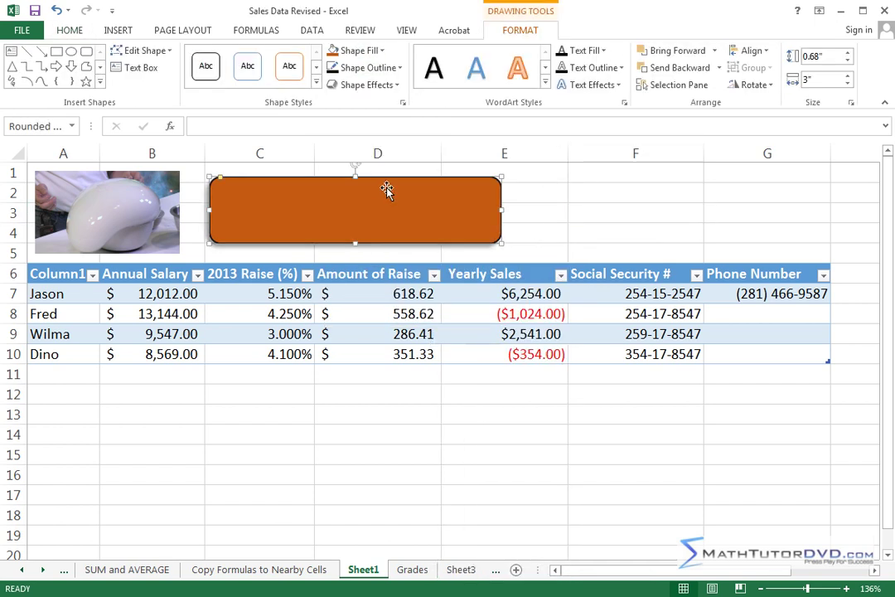
{"action": "left_click", "coordinate": [316, 85]}
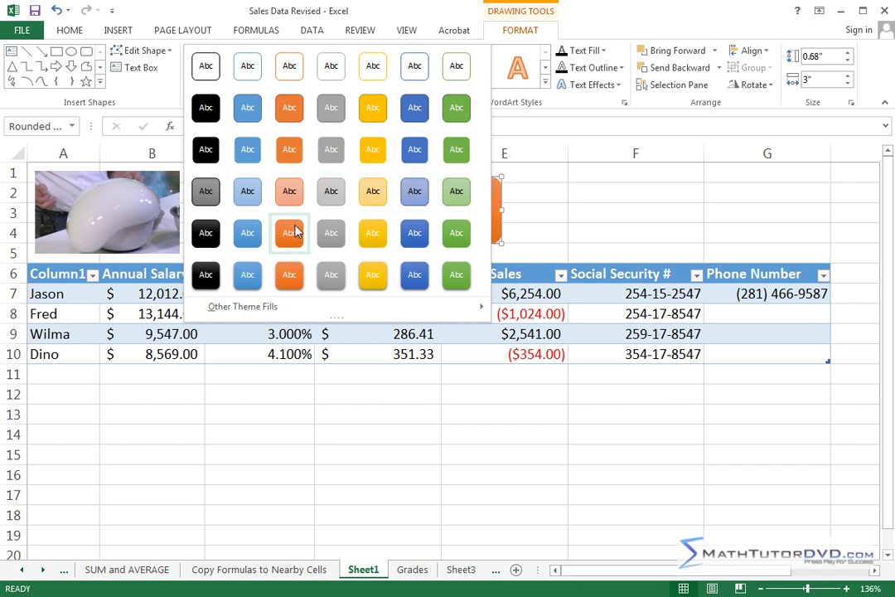
{"action": "left_click", "coordinate": [247, 277]}
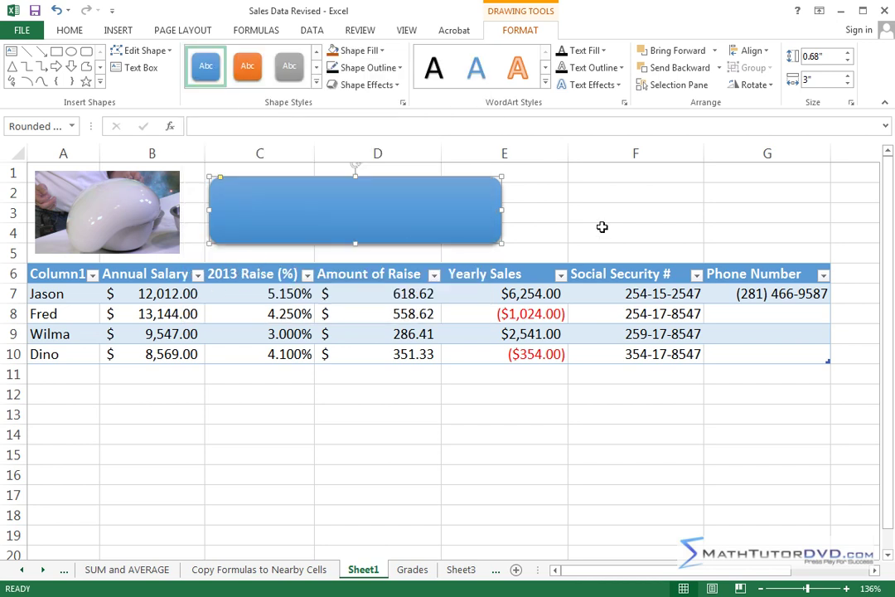
{"action": "left_click", "coordinate": [580, 214]}
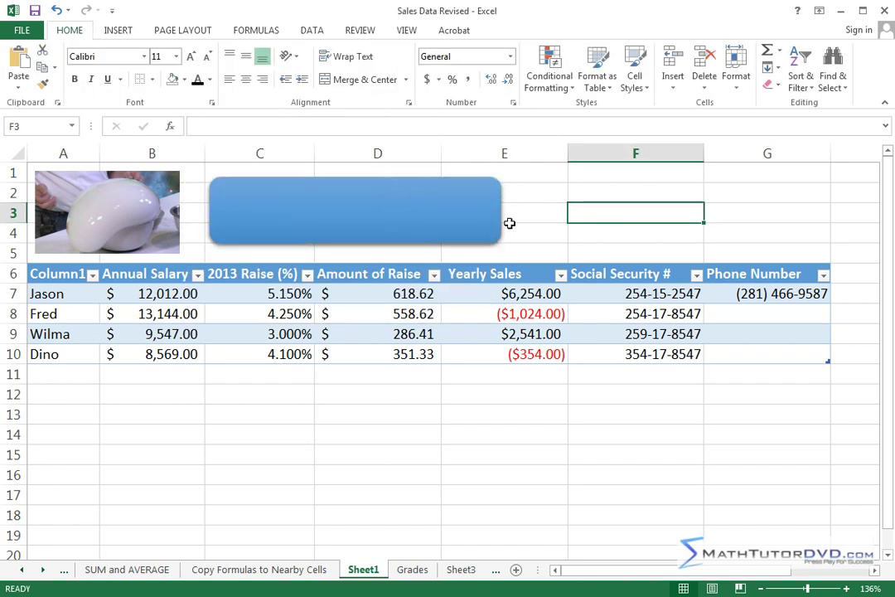
Step: Shift the blue rounded rectangle slightly to the left and add the text "2013 Annual Results" inside it
{"action": "left_click", "coordinate": [424, 205]}
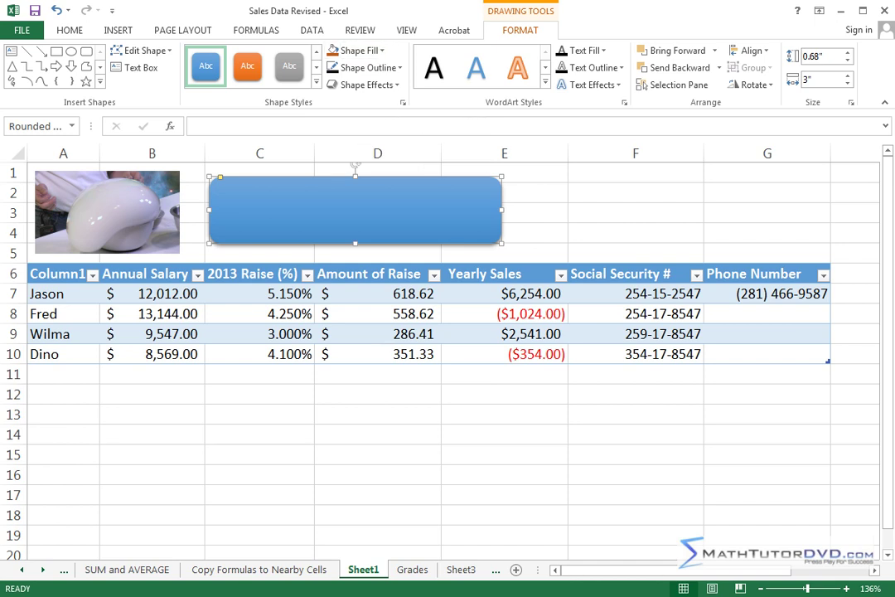
{"action": "left_click", "coordinate": [504, 495]}
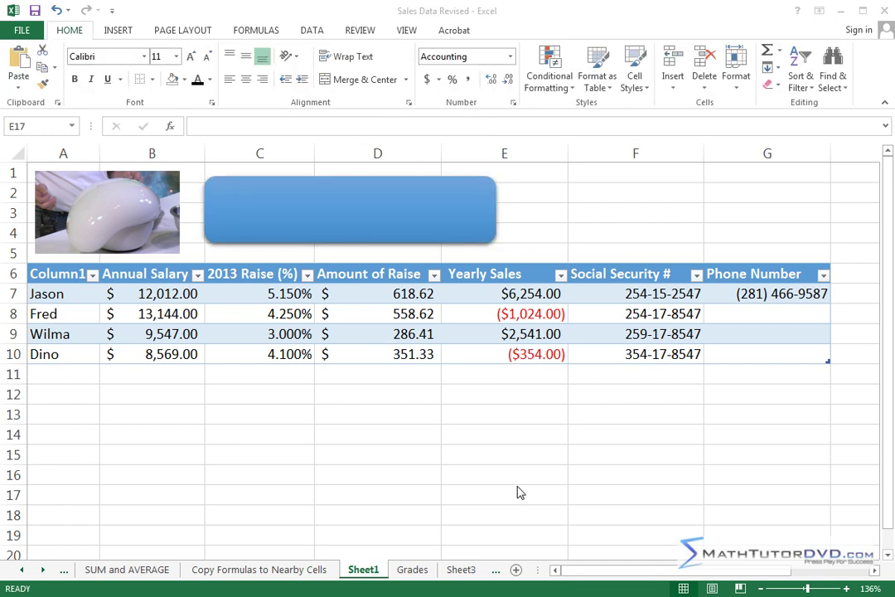
{"action": "left_click", "coordinate": [328, 190]}
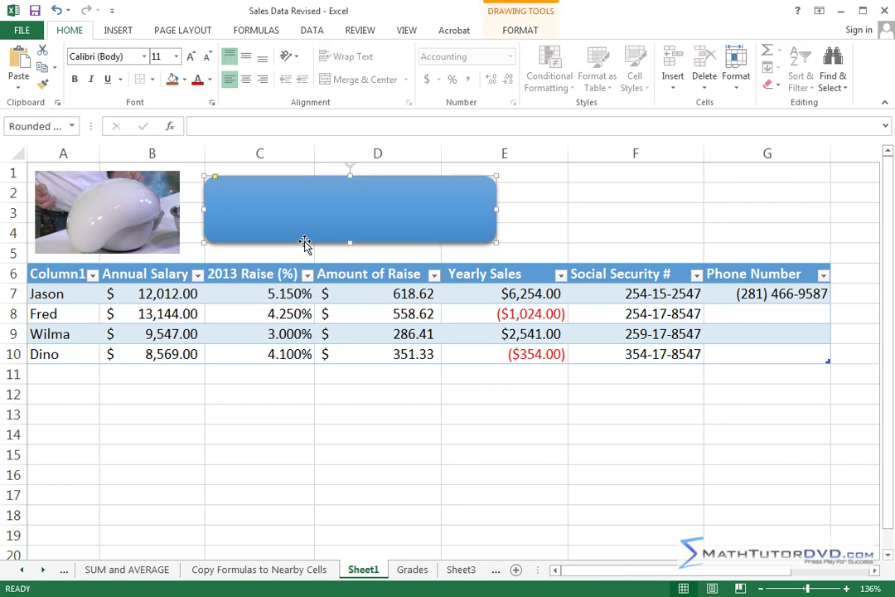
{"action": "type", "text": "2013 Annual Results"}
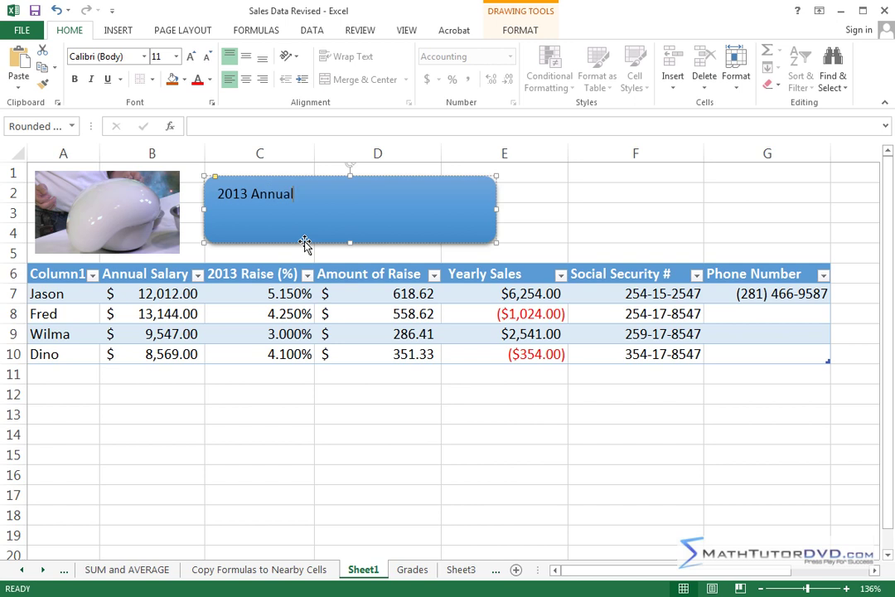
{"action": "left_click", "coordinate": [330, 477]}
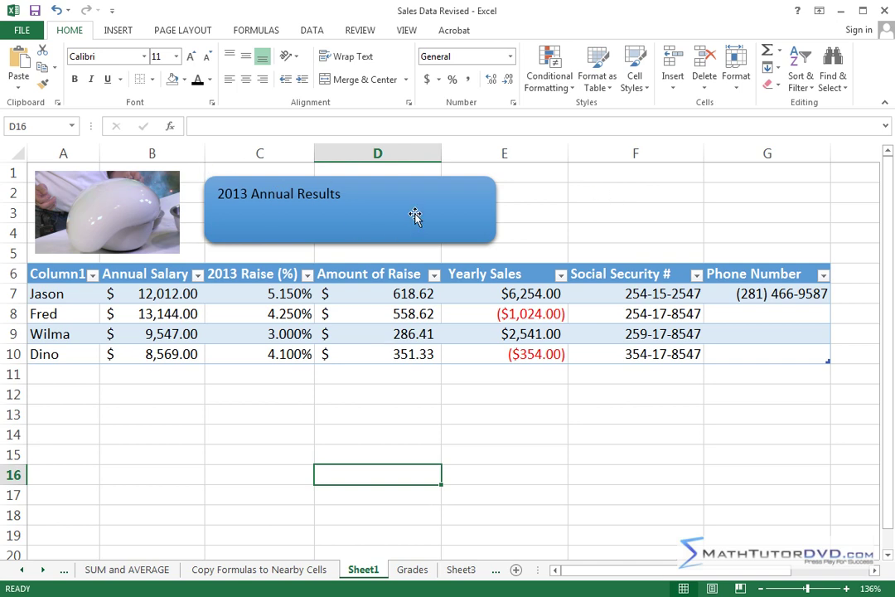
Step: Make the "2013 Annual Results" text in the rounded rectangle bold and set its font size to 18
{"action": "left_click", "coordinate": [299, 232]}
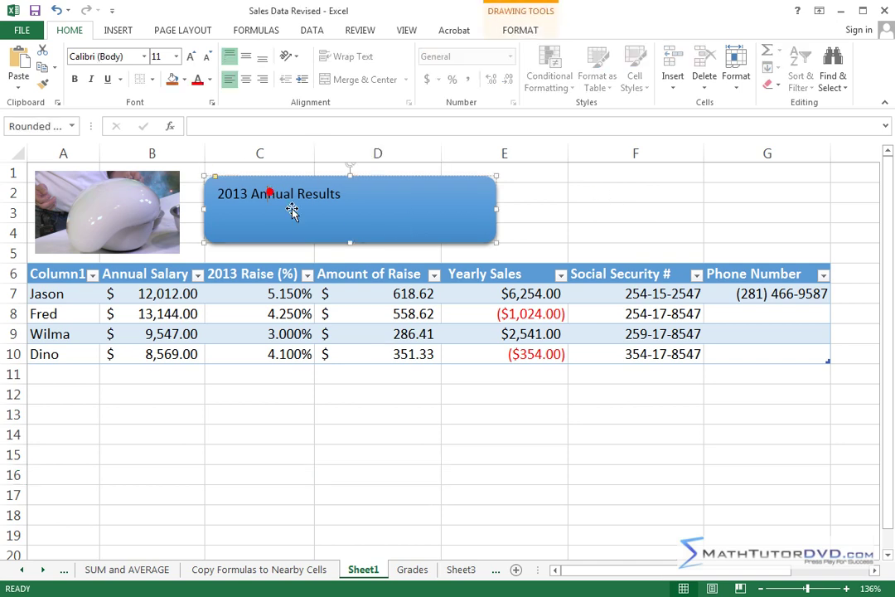
{"action": "triple_click", "coordinate": [217, 194]}
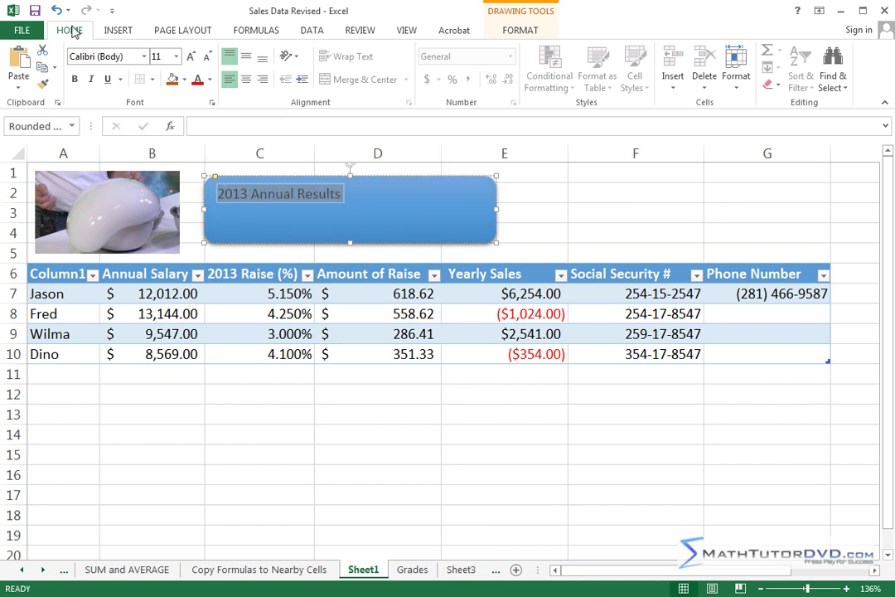
{"action": "left_click", "coordinate": [74, 79]}
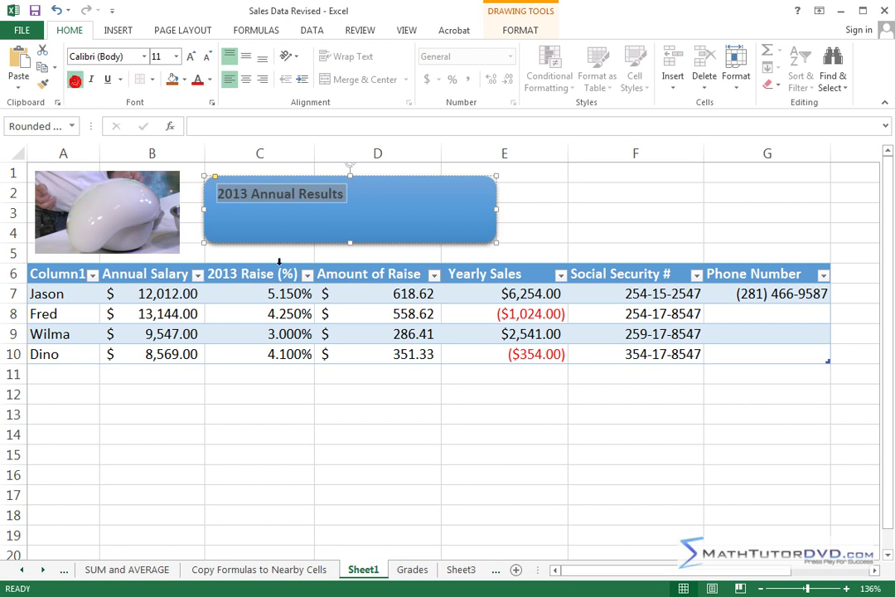
{"action": "left_click", "coordinate": [177, 56]}
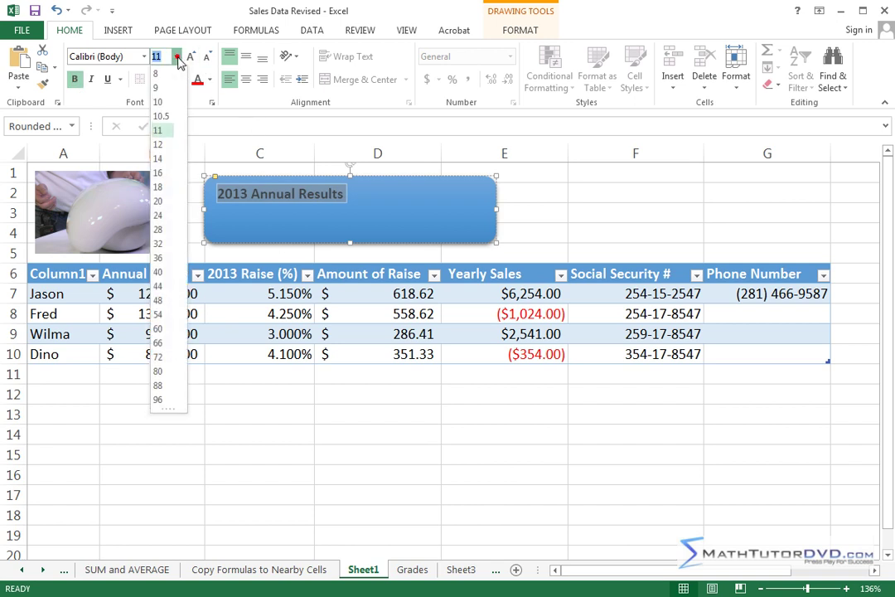
{"action": "left_click", "coordinate": [169, 187]}
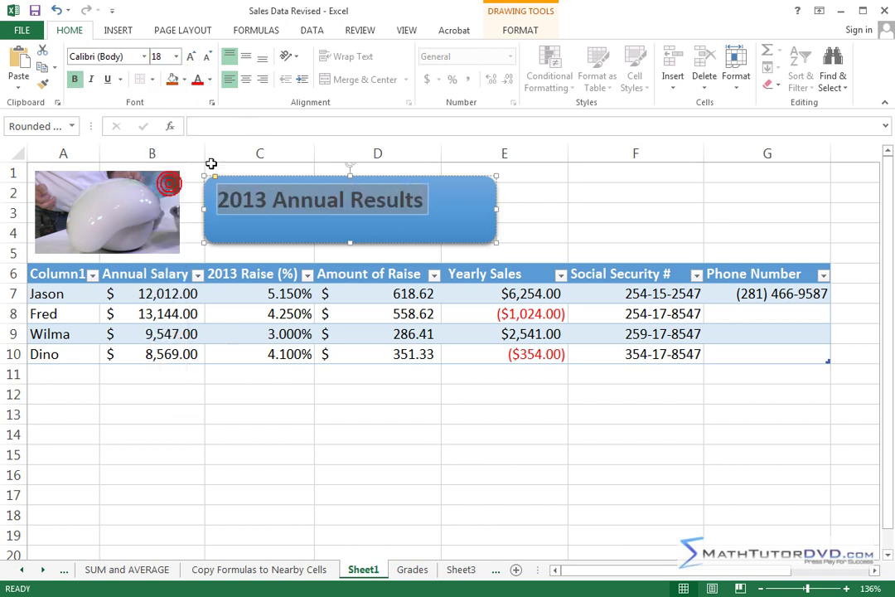
Step: Center the "2013 Annual Results" text horizontally and vertically in its shape and color it white
{"action": "left_click", "coordinate": [245, 78]}
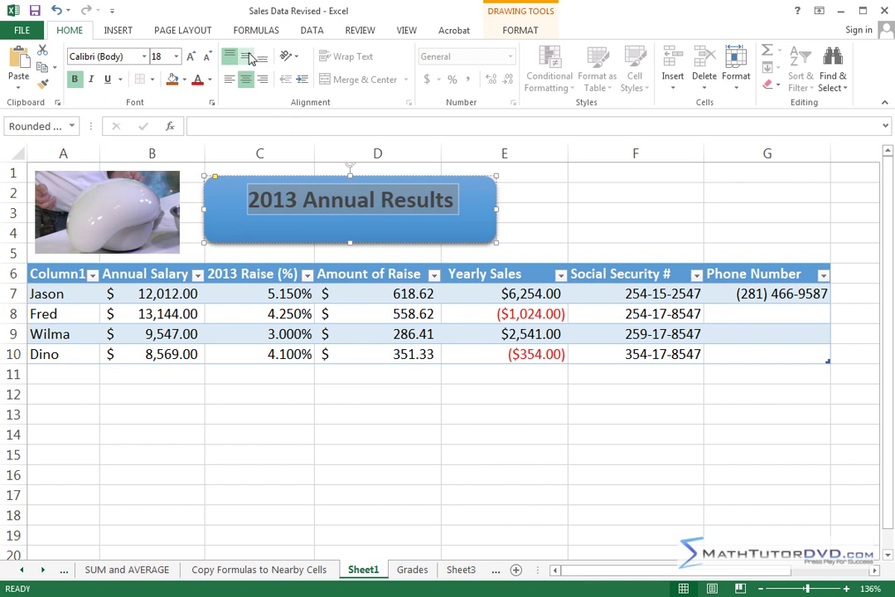
{"action": "left_click", "coordinate": [249, 57]}
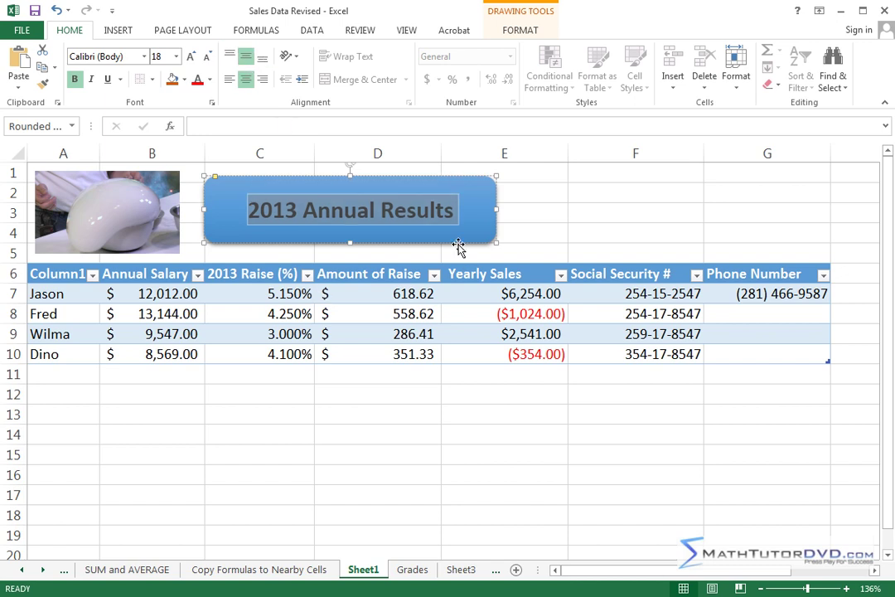
{"action": "left_click", "coordinate": [209, 80]}
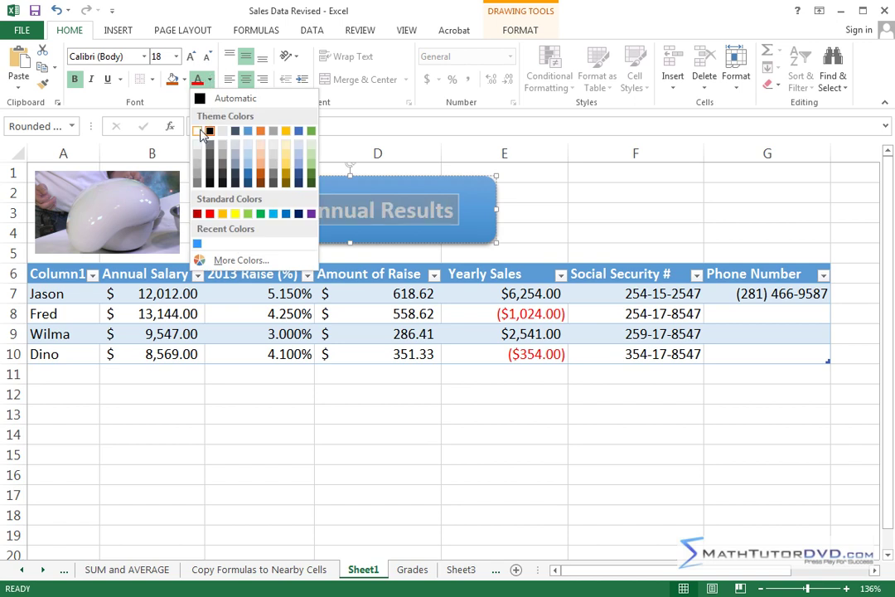
{"action": "left_click", "coordinate": [198, 131]}
{"action": "left_click", "coordinate": [555, 229]}
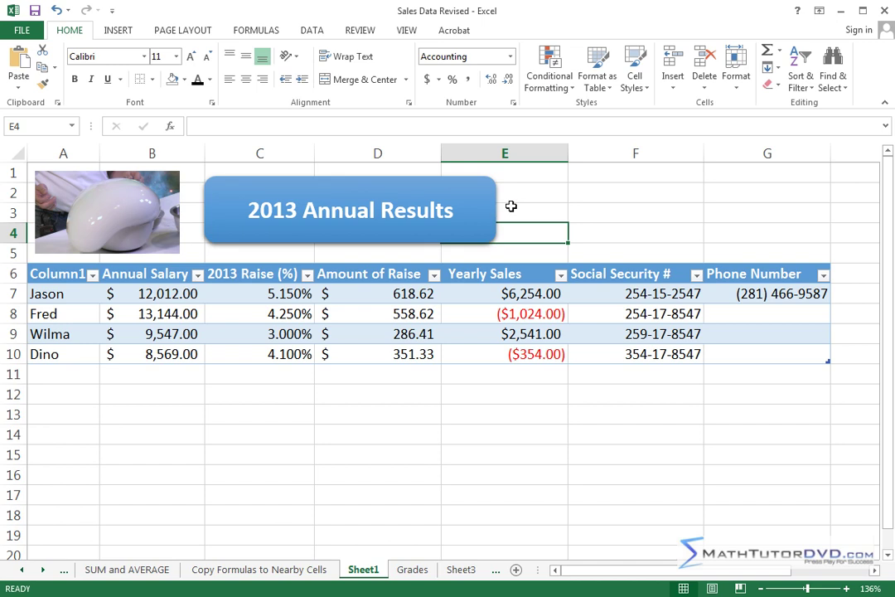
{"action": "left_click", "coordinate": [603, 194]}
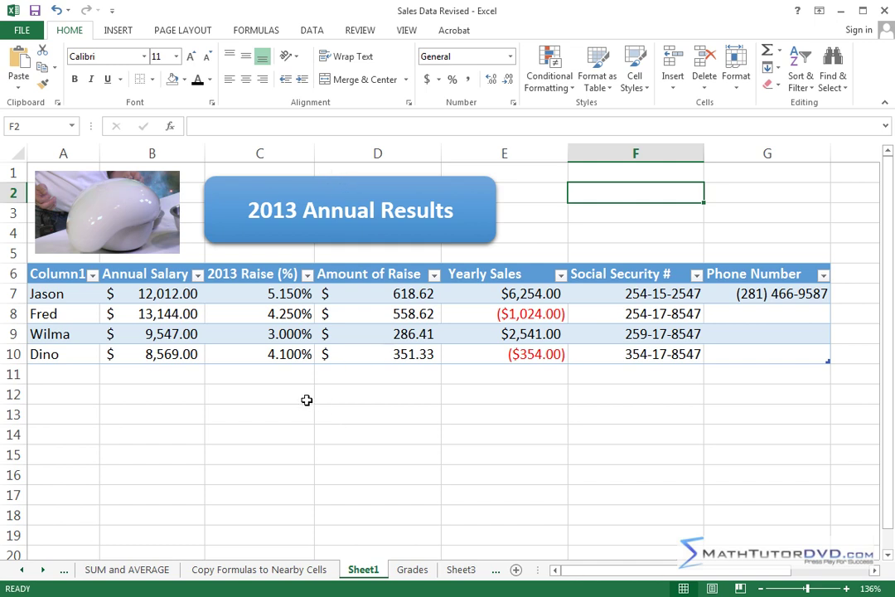
Step: Draw an oval about 0.56" high by 1.66" wide below the table, across columns B and C
{"action": "left_click", "coordinate": [345, 398]}
{"action": "left_click", "coordinate": [117, 30]}
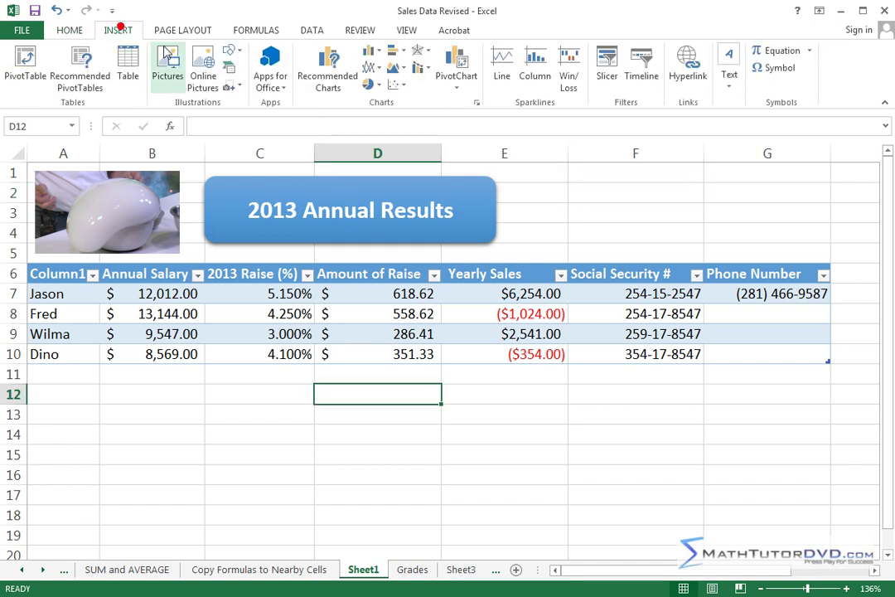
{"action": "left_click", "coordinate": [235, 52]}
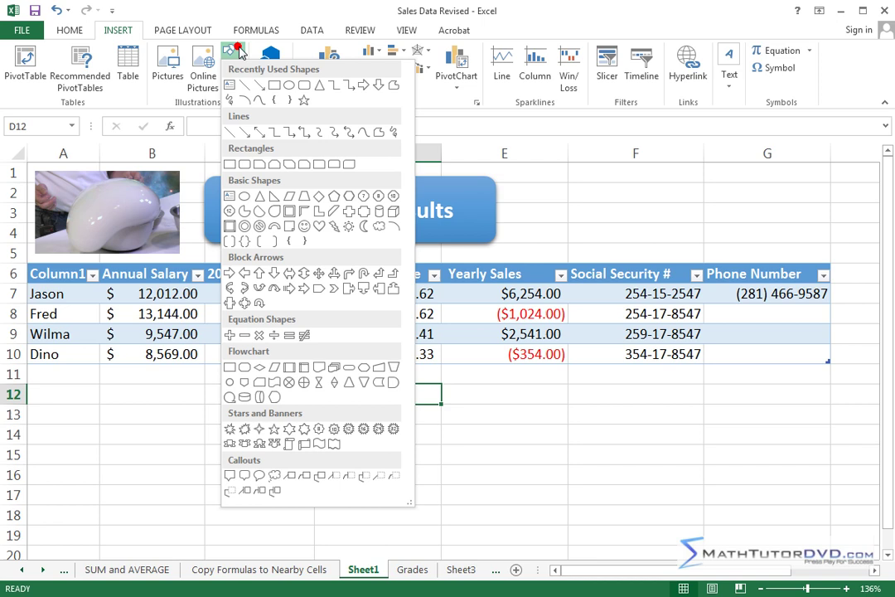
{"action": "left_click", "coordinate": [290, 85]}
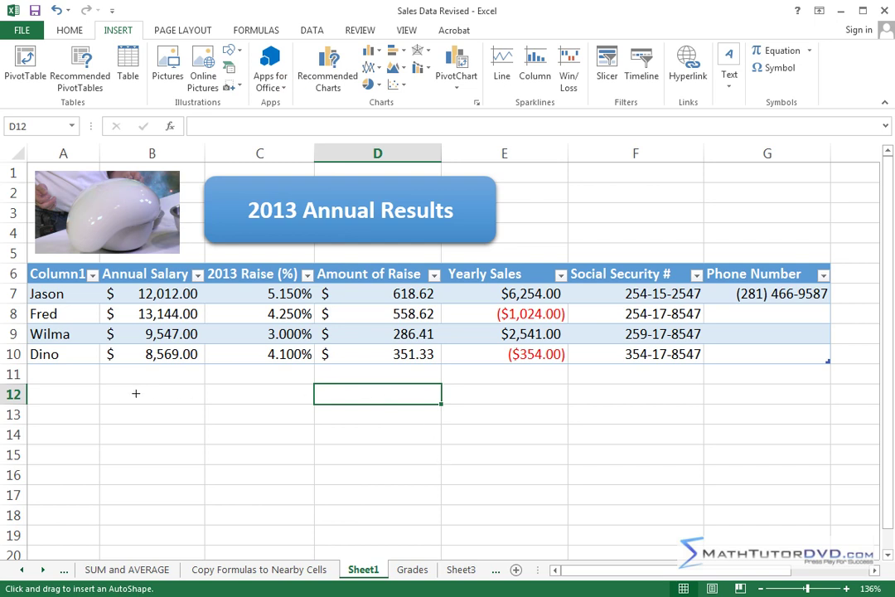
{"action": "mouse_move", "coordinate": [132, 397]}
{"action": "left_mouse_down"}
{"action": "mouse_move", "coordinate": [195, 444]}
{"action": "mouse_move", "coordinate": [232, 414]}
{"action": "mouse_move", "coordinate": [236, 475]}
{"action": "mouse_move", "coordinate": [246, 414]}
{"action": "mouse_move", "coordinate": [134, 466]}
{"action": "mouse_move", "coordinate": [272, 414]}
{"action": "mouse_move", "coordinate": [222, 471]}
{"action": "mouse_move", "coordinate": [236, 487]}
{"action": "mouse_move", "coordinate": [282, 448]}
{"action": "left_mouse_up"}
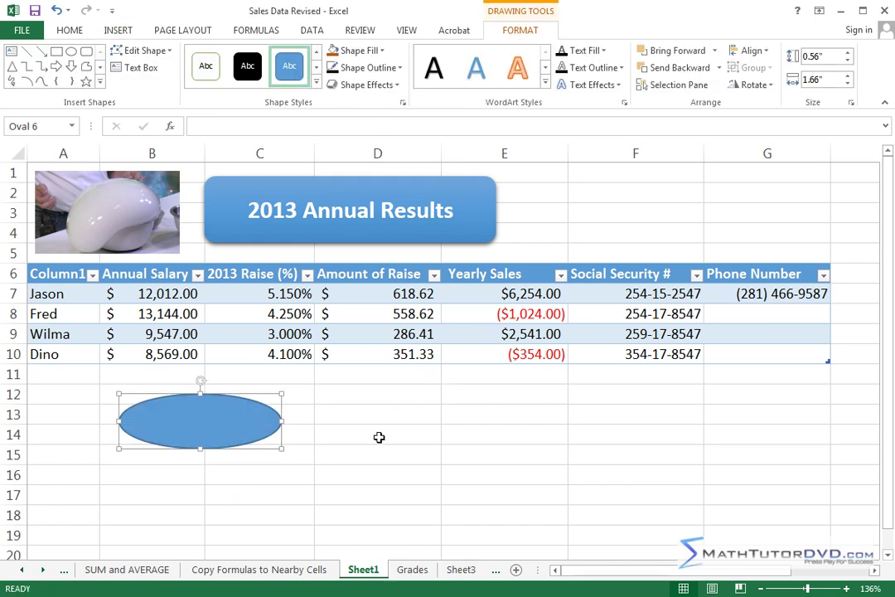
Step: Draw a perfect circle about 1.16" in diameter beside the oval, across columns D and E
{"action": "left_click", "coordinate": [119, 30]}
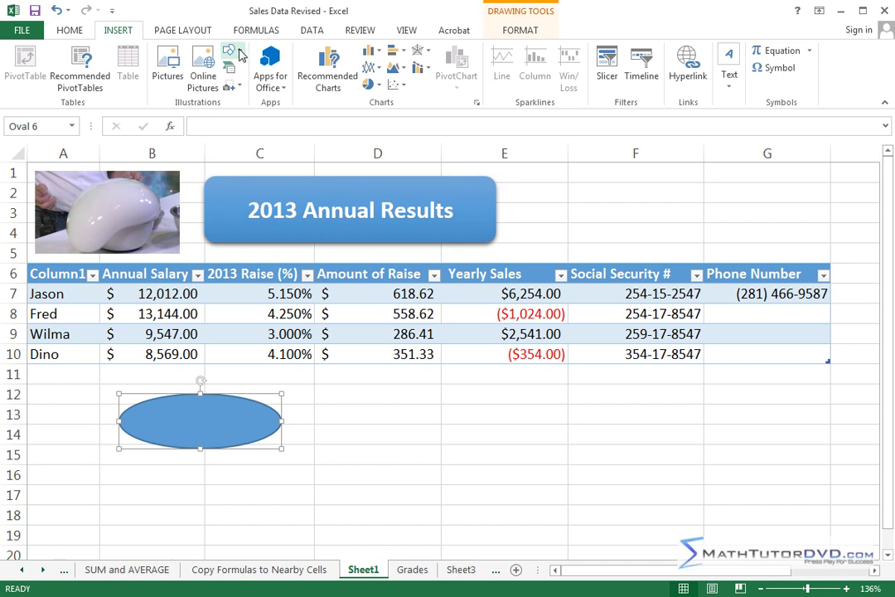
{"action": "left_click", "coordinate": [239, 54]}
{"action": "left_click", "coordinate": [238, 75]}
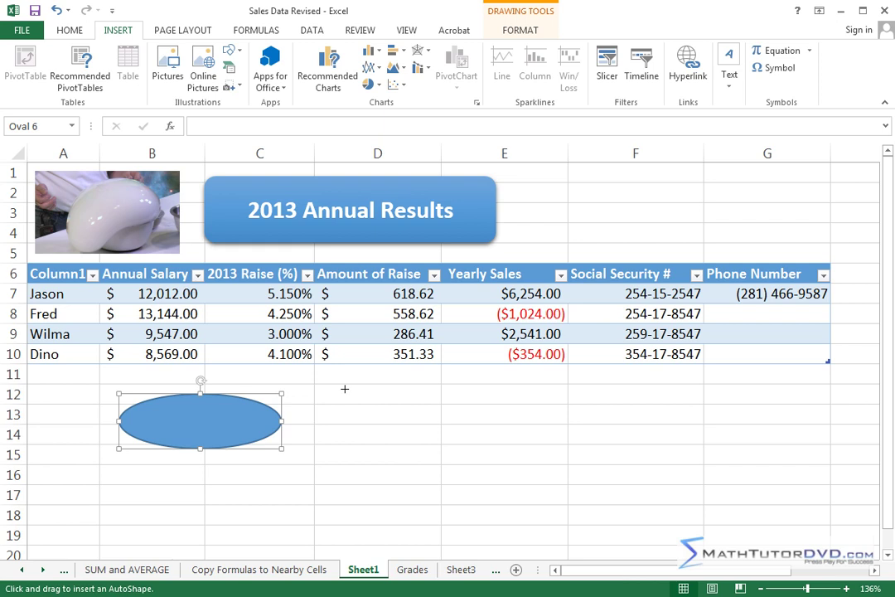
{"action": "mouse_move", "coordinate": [346, 390]}
{"action": "left_mouse_down"}
{"action": "mouse_move", "coordinate": [365, 425]}
{"action": "mouse_move", "coordinate": [432, 473]}
{"action": "mouse_move", "coordinate": [426, 421]}
{"action": "mouse_move", "coordinate": [374, 432]}
{"action": "mouse_move", "coordinate": [432, 465]}
{"action": "mouse_move", "coordinate": [442, 403]}
{"action": "mouse_move", "coordinate": [390, 431]}
{"action": "mouse_move", "coordinate": [425, 471]}
{"action": "mouse_move", "coordinate": [481, 448]}
{"action": "mouse_move", "coordinate": [499, 472]}
{"action": "mouse_move", "coordinate": [415, 425]}
{"action": "mouse_move", "coordinate": [486, 467]}
{"action": "mouse_move", "coordinate": [462, 456]}
{"action": "mouse_move", "coordinate": [458, 441]}
{"action": "left_mouse_up"}
{"action": "left_click", "coordinate": [549, 397]}
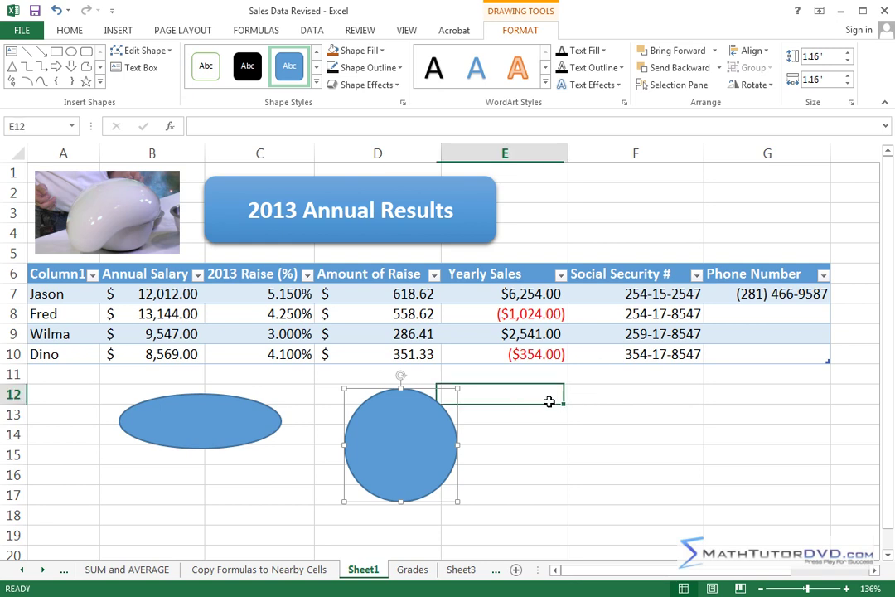
Step: Draw an equal-sided rounded rectangle about 1.17" per side beside the circle, across columns E and F
{"action": "left_click", "coordinate": [117, 30]}
{"action": "left_click", "coordinate": [231, 51]}
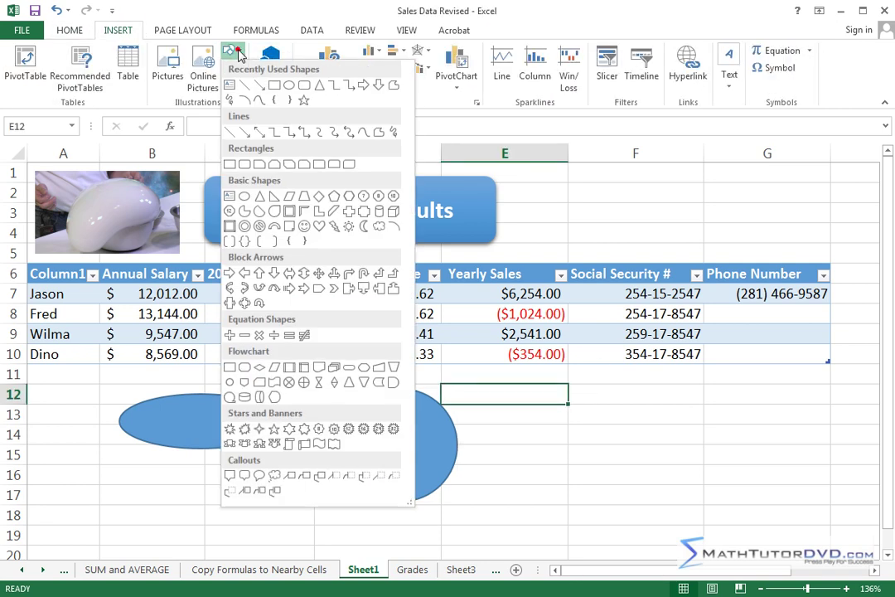
{"action": "left_click", "coordinate": [288, 86]}
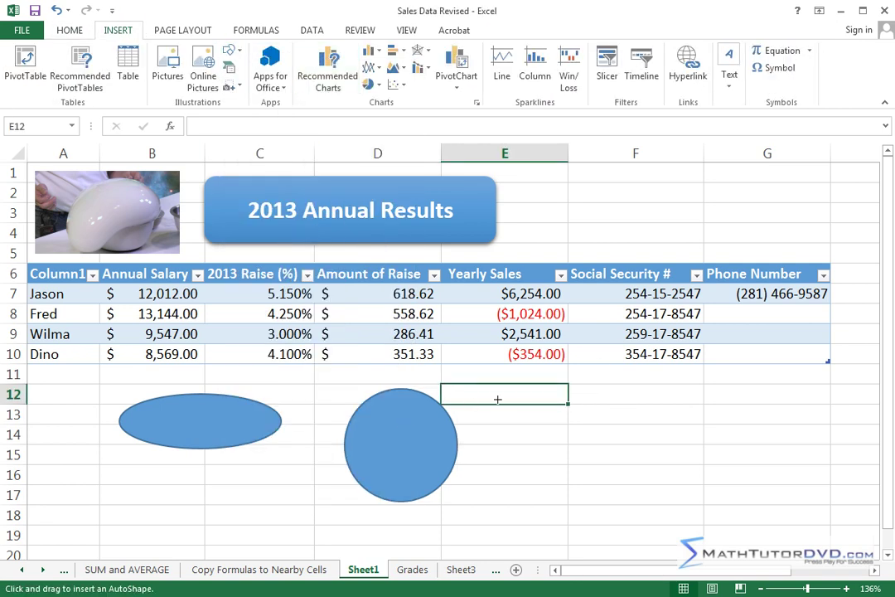
{"action": "mouse_move", "coordinate": [512, 392]}
{"action": "left_mouse_down"}
{"action": "mouse_move", "coordinate": [556, 442]}
{"action": "mouse_move", "coordinate": [650, 513]}
{"action": "mouse_move", "coordinate": [593, 453]}
{"action": "mouse_move", "coordinate": [652, 491]}
{"action": "mouse_move", "coordinate": [617, 475]}
{"action": "mouse_move", "coordinate": [625, 480]}
{"action": "left_mouse_up"}
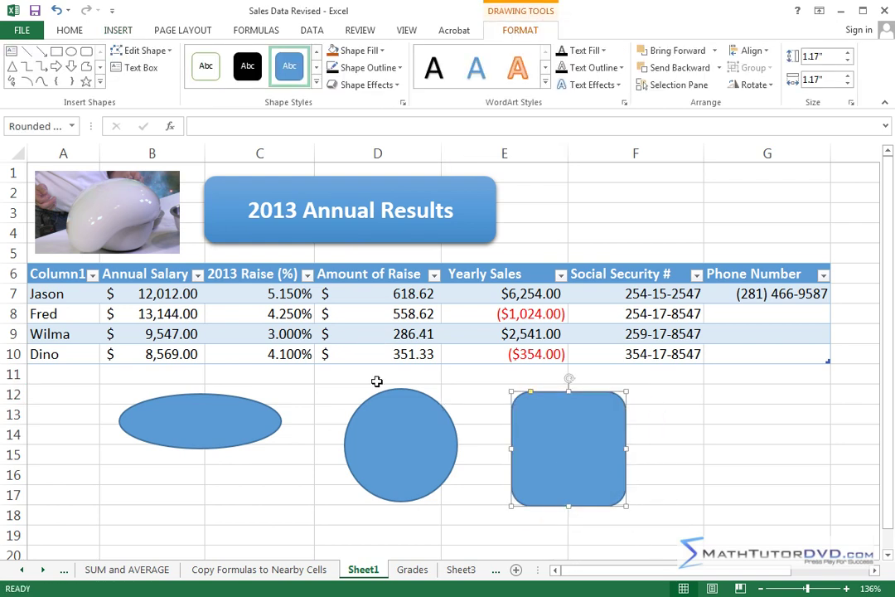
Step: Delete the rounded square, the circle and the oval below the table
{"action": "left_click", "coordinate": [577, 436]}
{"action": "key", "text": "Delete"}
{"action": "left_click", "coordinate": [394, 426]}
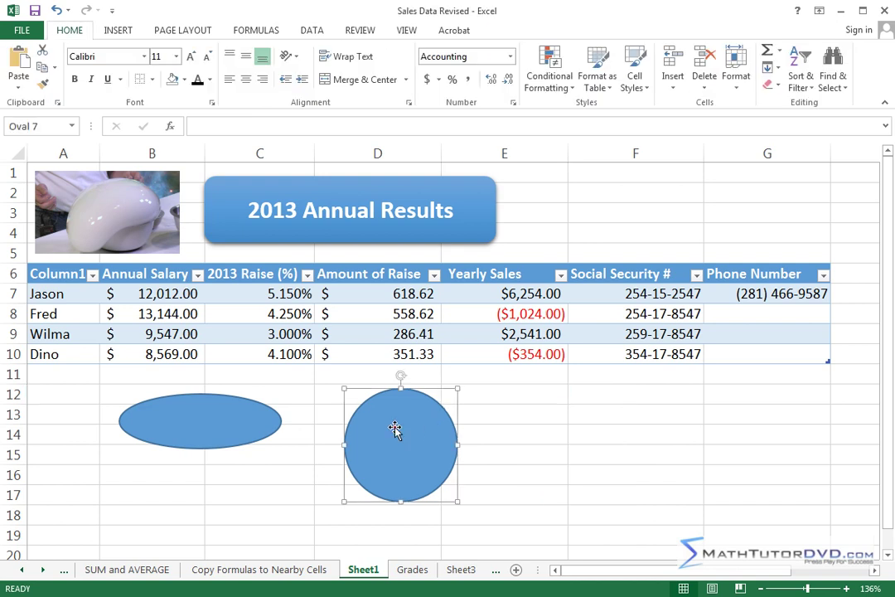
{"action": "key", "text": "Delete"}
{"action": "left_click", "coordinate": [242, 416]}
{"action": "key", "text": "Delete"}
{"action": "left_click", "coordinate": [319, 435]}
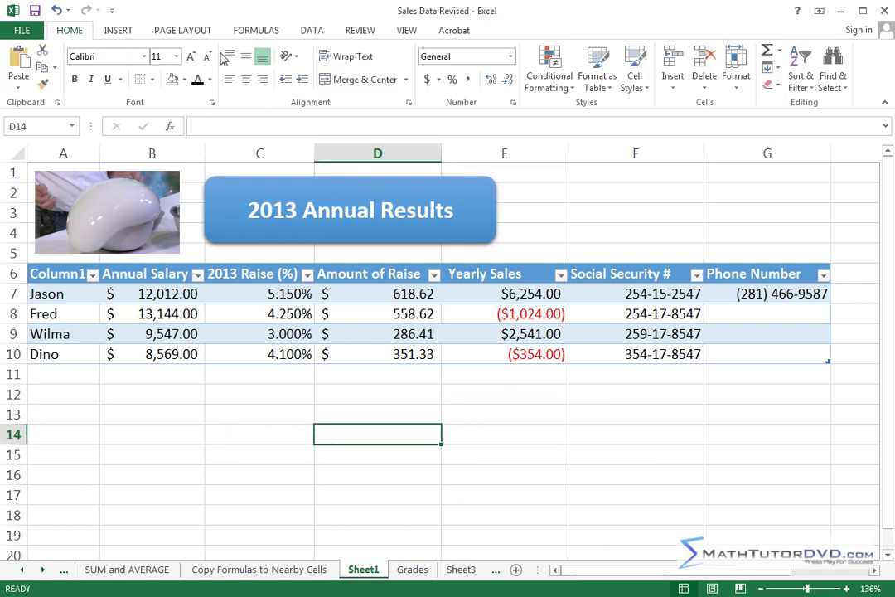
Step: Draw an arrow about 1.14" high by 0.72" wide below the table, pointing at the last Yearly Sales value, and make its outline black
{"action": "left_click", "coordinate": [116, 31]}
{"action": "left_click", "coordinate": [232, 52]}
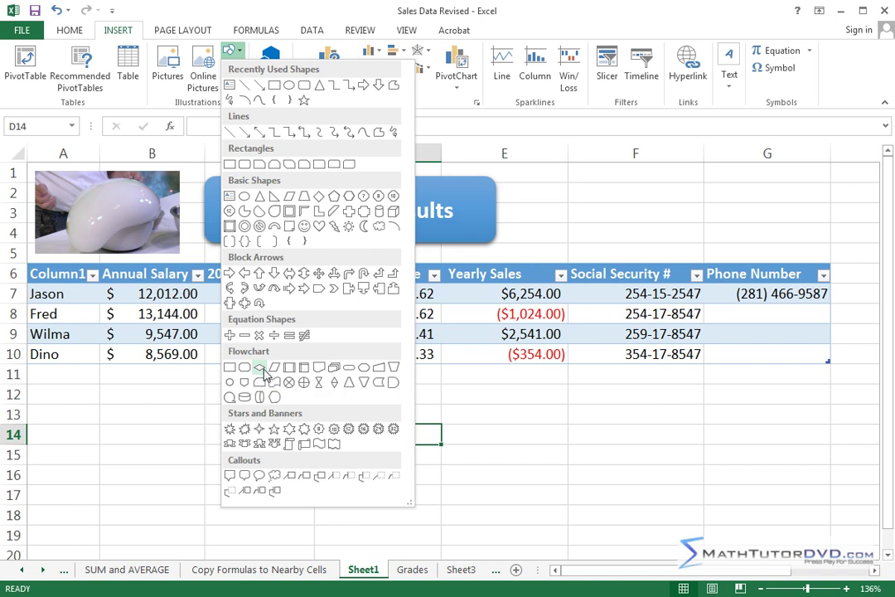
{"action": "left_click", "coordinate": [260, 85]}
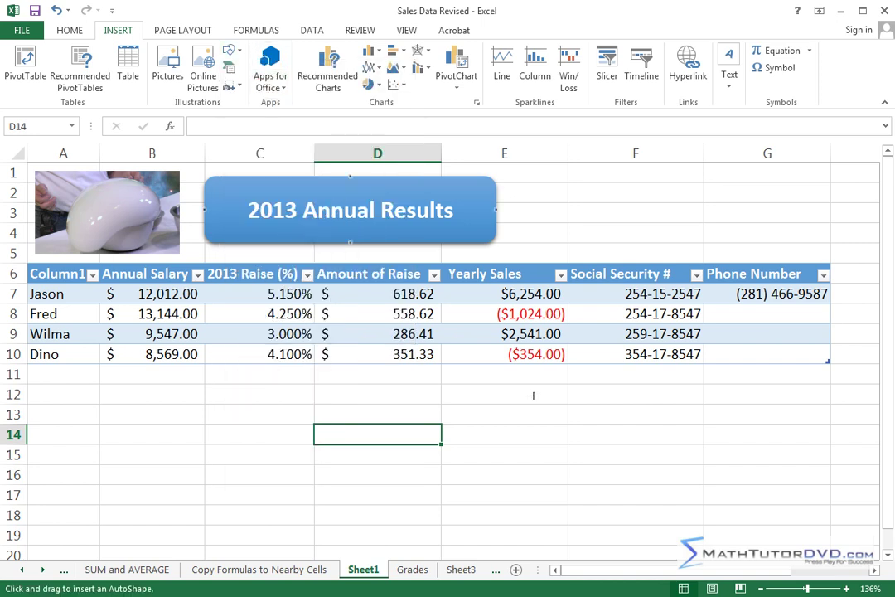
{"action": "mouse_move", "coordinate": [566, 367]}
{"action": "left_mouse_down"}
{"action": "mouse_move", "coordinate": [619, 431]}
{"action": "mouse_move", "coordinate": [504, 425]}
{"action": "left_mouse_up"}
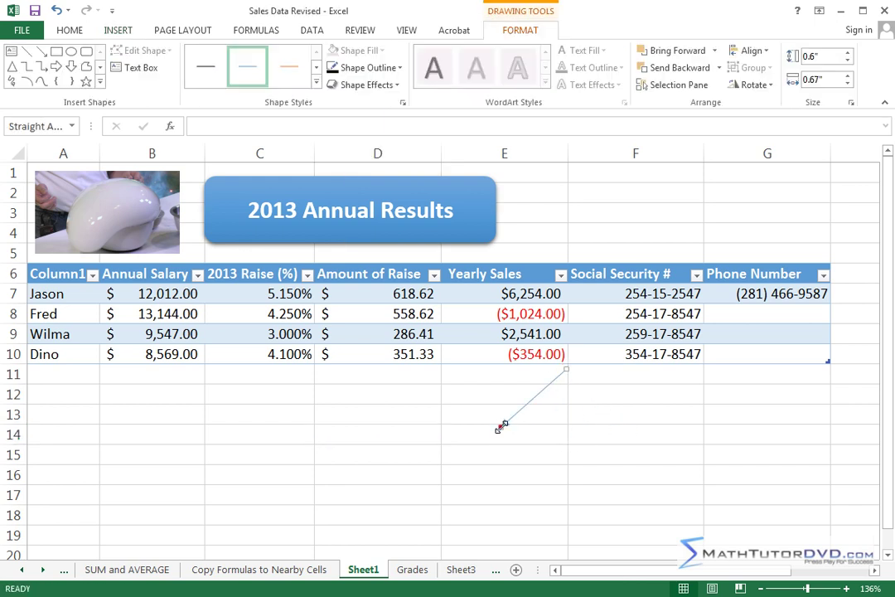
{"action": "left_click_drag", "start_coordinate": [567, 371], "coordinate": [636, 480]}
{"action": "left_click_drag", "start_coordinate": [501, 427], "coordinate": [566, 373]}
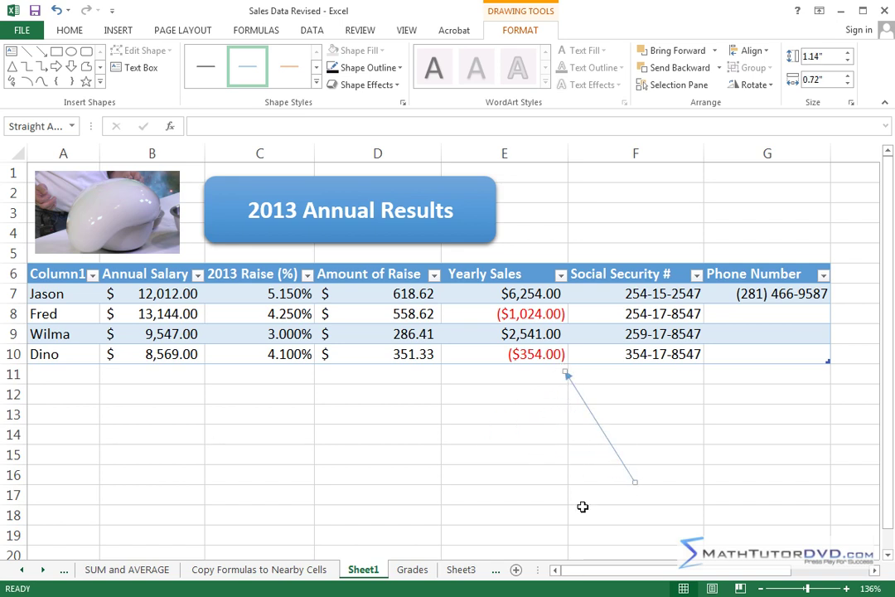
{"action": "left_click", "coordinate": [399, 69]}
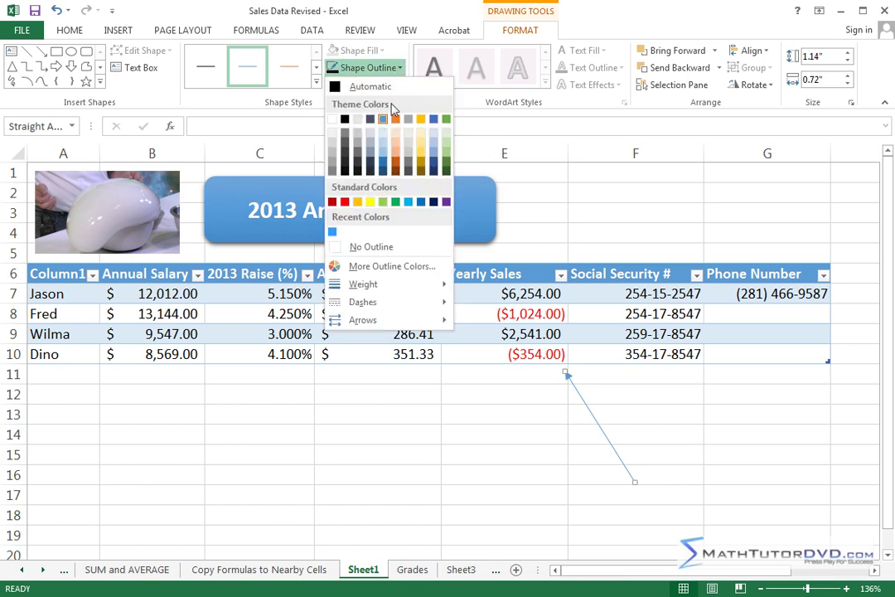
{"action": "left_click", "coordinate": [344, 119]}
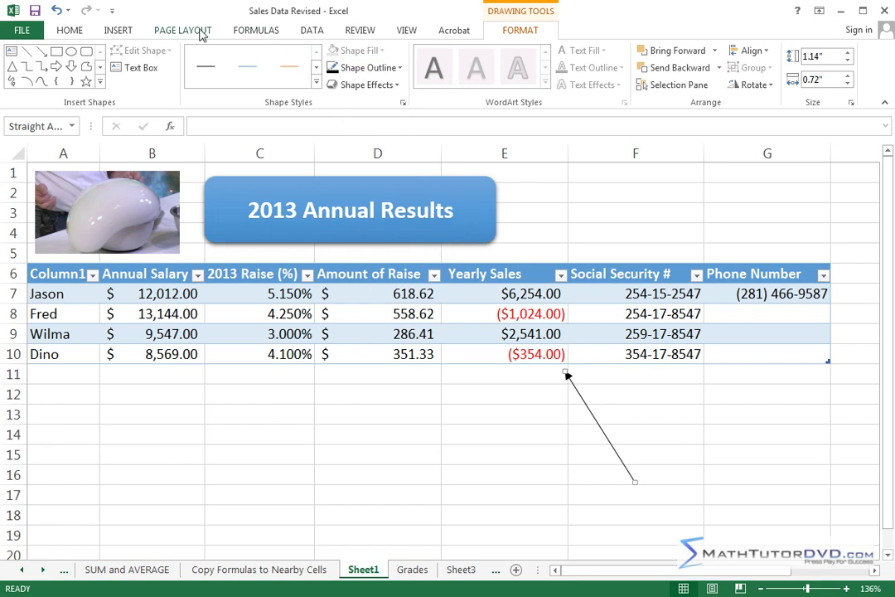
Step: Draw a rectangle about 0.88" per side beside the arrow's tail and label it "Look at the money we lost."
{"action": "left_click", "coordinate": [117, 30]}
{"action": "left_click", "coordinate": [231, 51]}
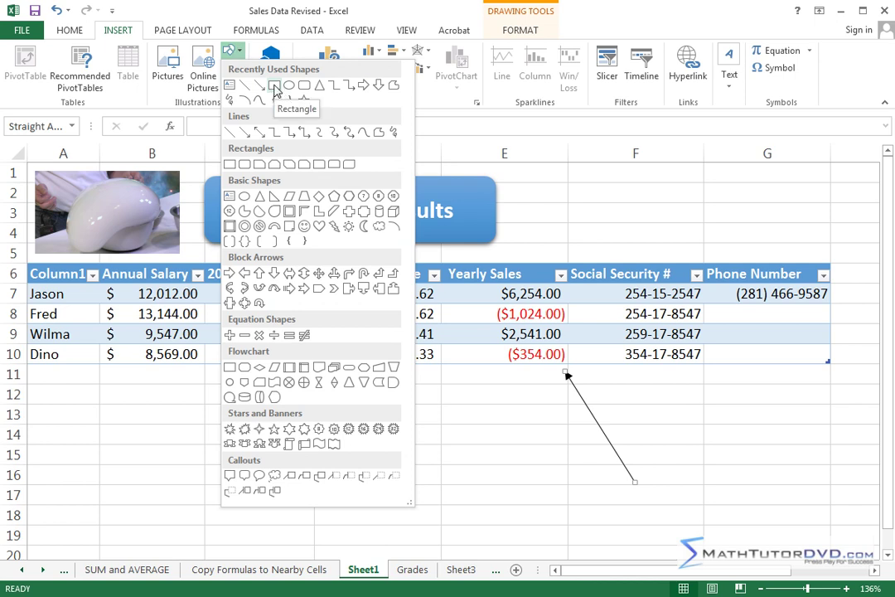
{"action": "left_click", "coordinate": [275, 86]}
{"action": "left_click_drag", "start_coordinate": [648, 463], "coordinate": [733, 522]}
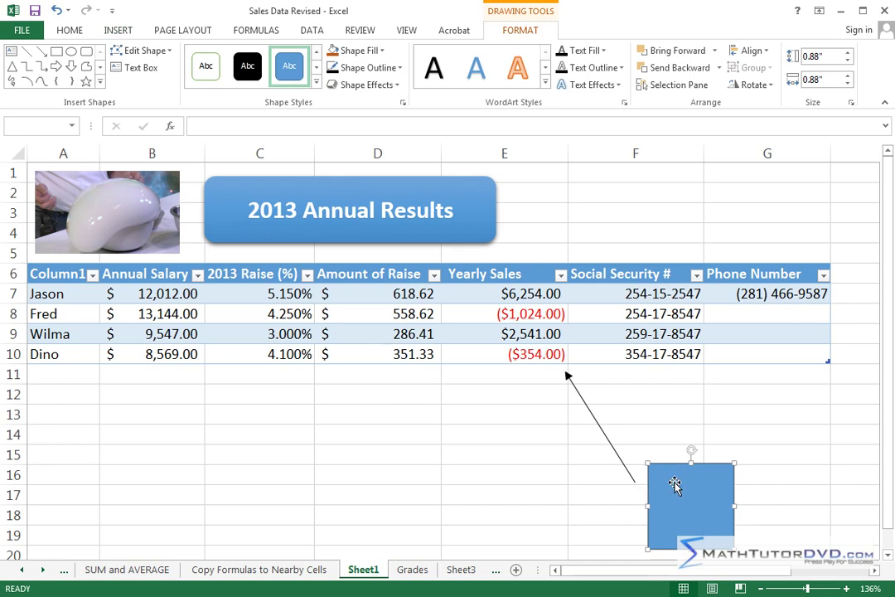
{"action": "type", "text": "Look at the money we lost."}
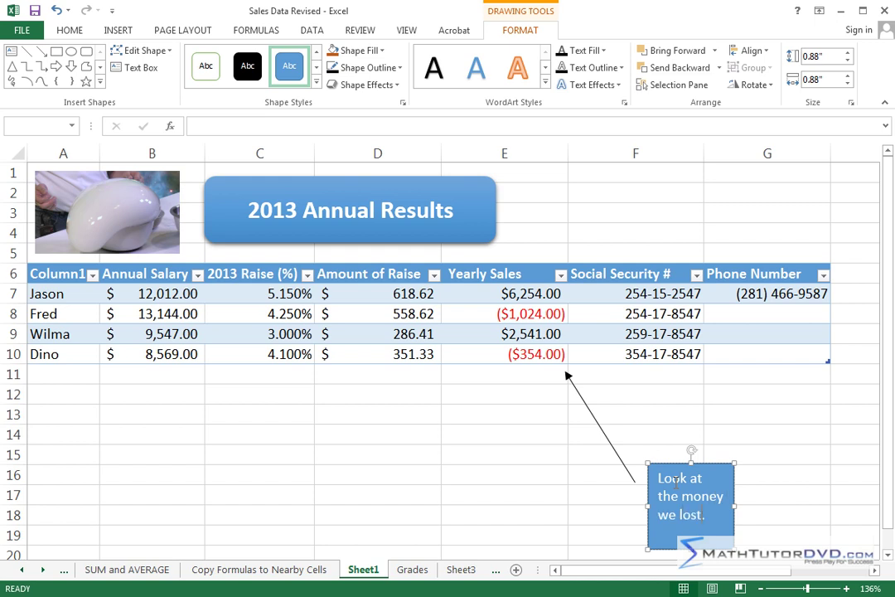
{"action": "left_click", "coordinate": [741, 438]}
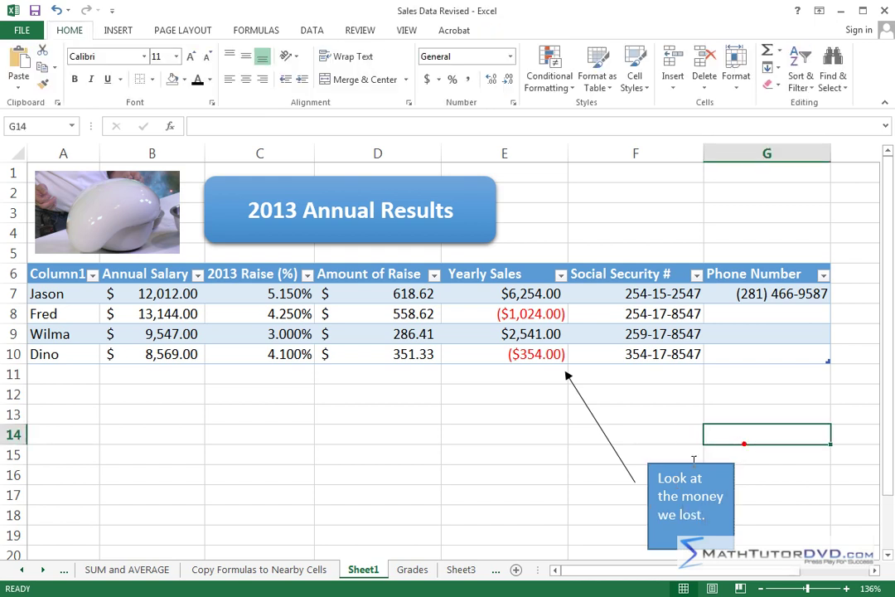
Step: Extend the arrow's tail to the nearest upper corner of the labelled square
{"action": "left_click", "coordinate": [633, 478]}
{"action": "left_click_drag", "start_coordinate": [632, 477], "coordinate": [649, 463]}
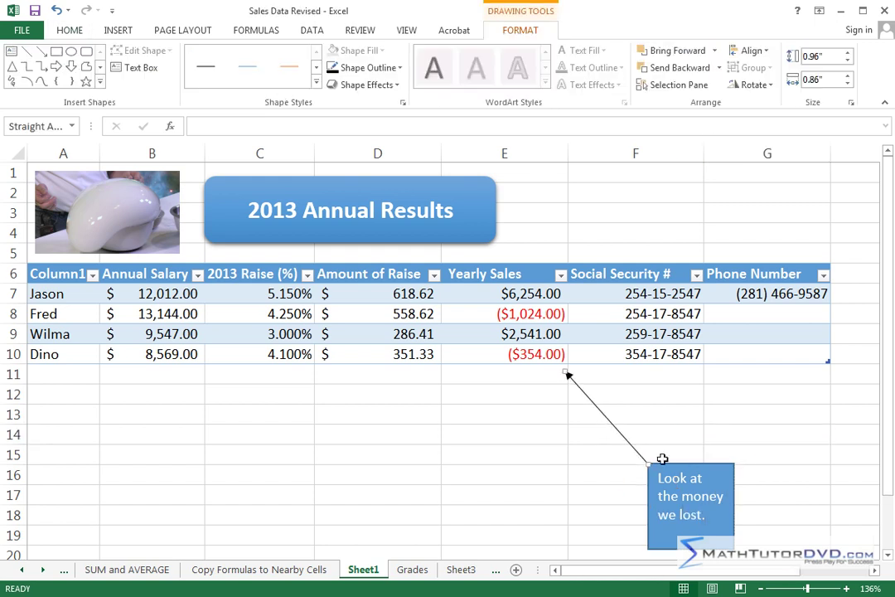
{"action": "left_click", "coordinate": [729, 415]}
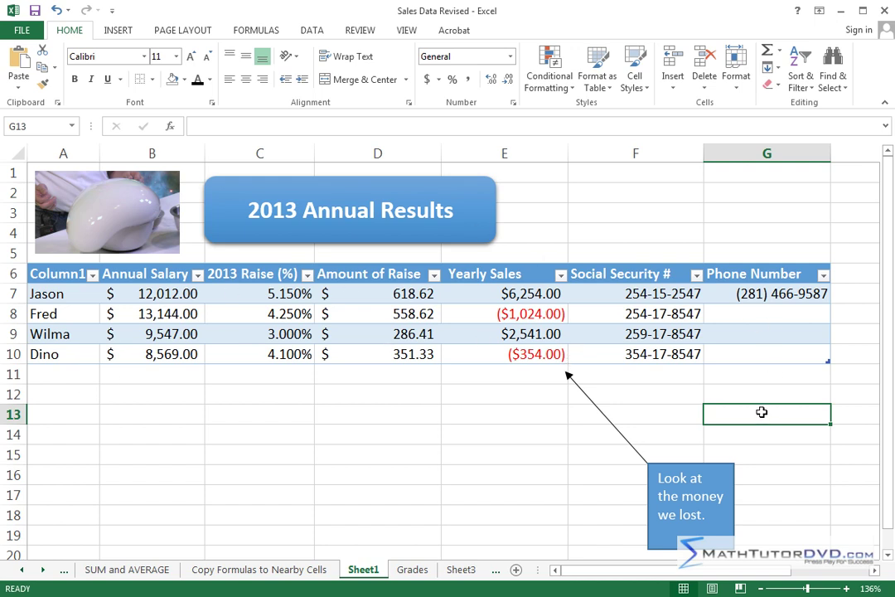
Step: Delete the labelled square and the arrow below the table
{"action": "left_click", "coordinate": [571, 375]}
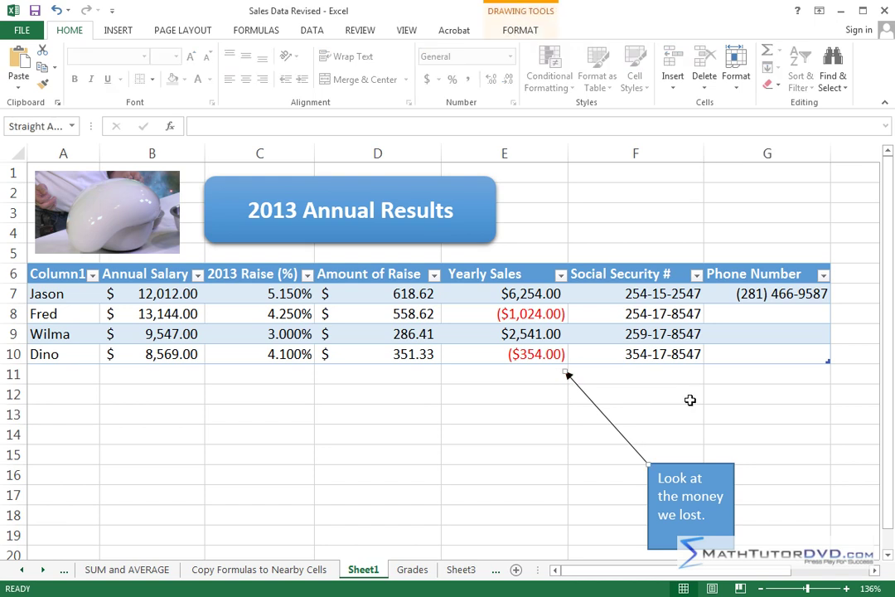
{"action": "left_click_drag", "start_coordinate": [515, 374], "coordinate": [735, 526]}
{"action": "left_click", "coordinate": [705, 479]}
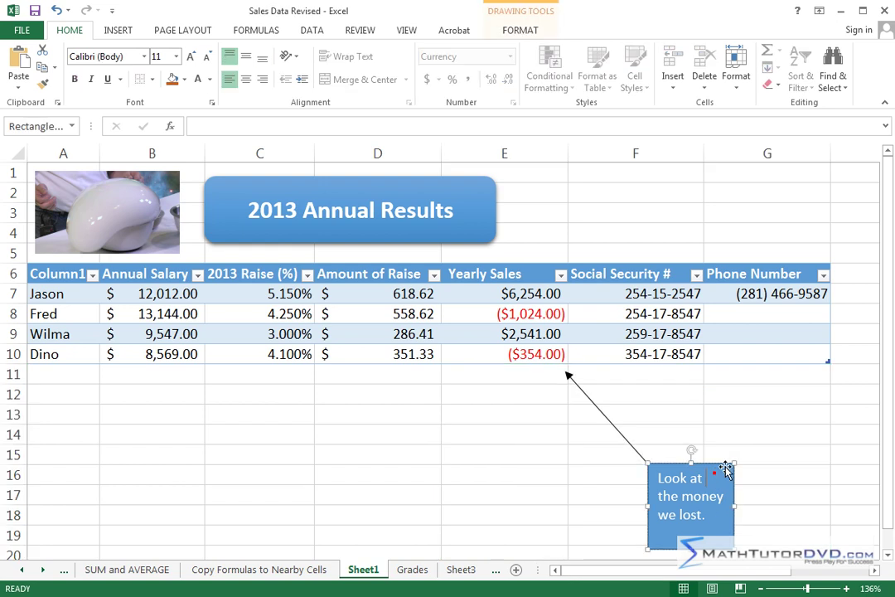
{"action": "key", "text": "Delete"}
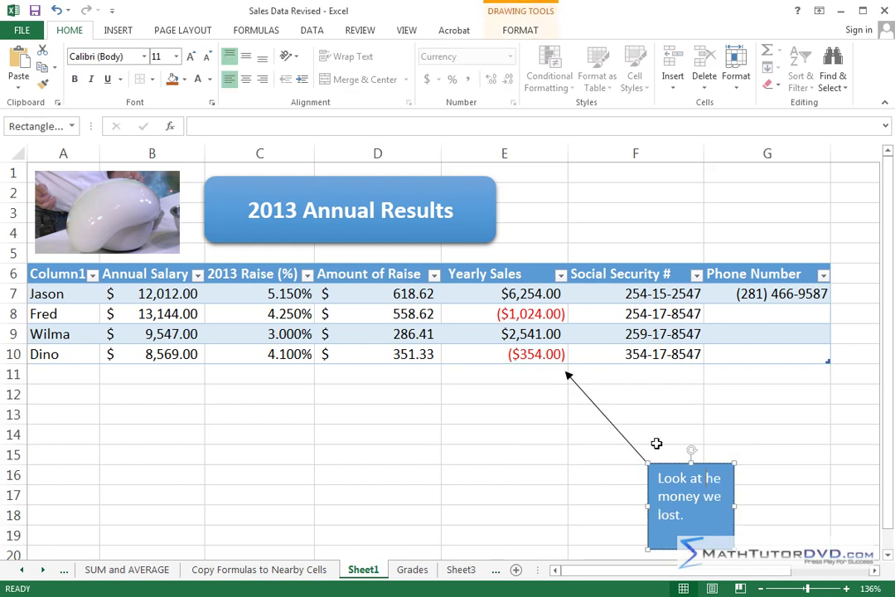
{"action": "left_click", "coordinate": [690, 461]}
{"action": "key", "text": "Delete"}
{"action": "left_click", "coordinate": [612, 416]}
{"action": "left_click", "coordinate": [604, 417]}
{"action": "key", "text": "Delete"}
{"action": "left_click", "coordinate": [706, 392]}
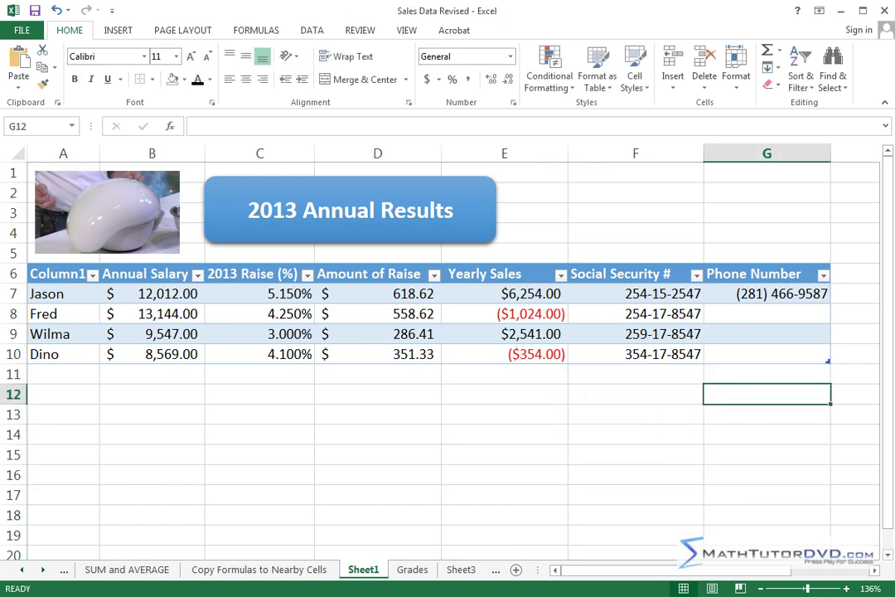
Step: Insert a Name and Title Organization Chart SmartArt graphic from the Hierarchy category
{"action": "left_click", "coordinate": [117, 30]}
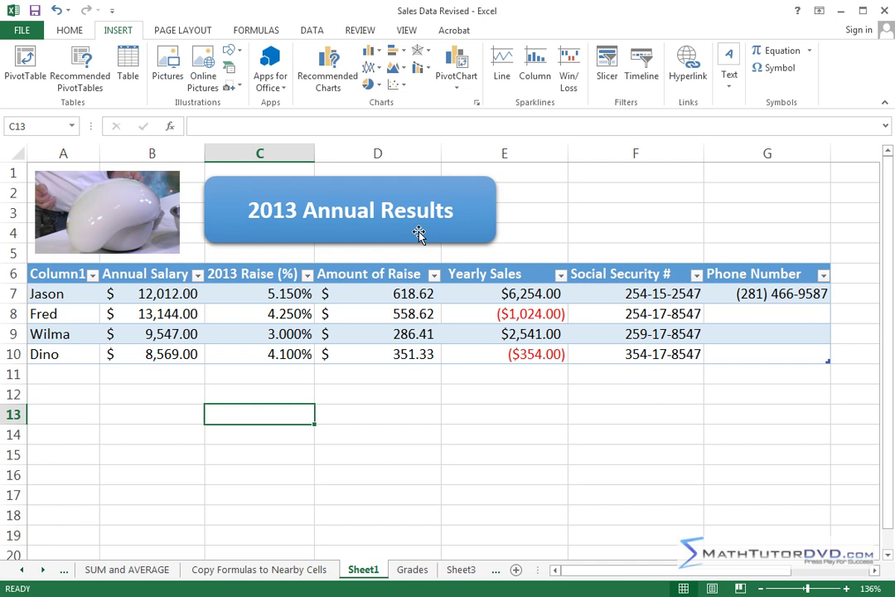
{"action": "left_click", "coordinate": [270, 392]}
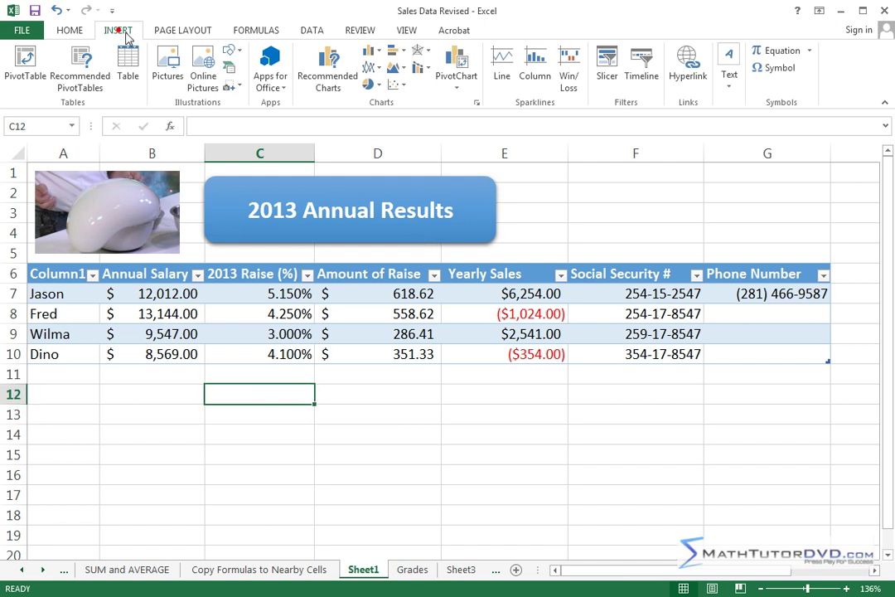
{"action": "left_click", "coordinate": [232, 75]}
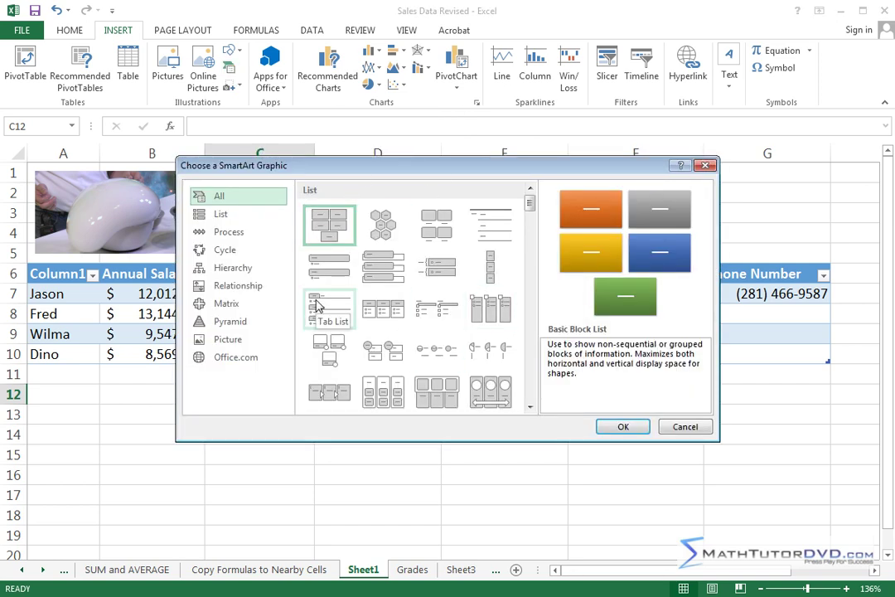
{"action": "left_click", "coordinate": [221, 215]}
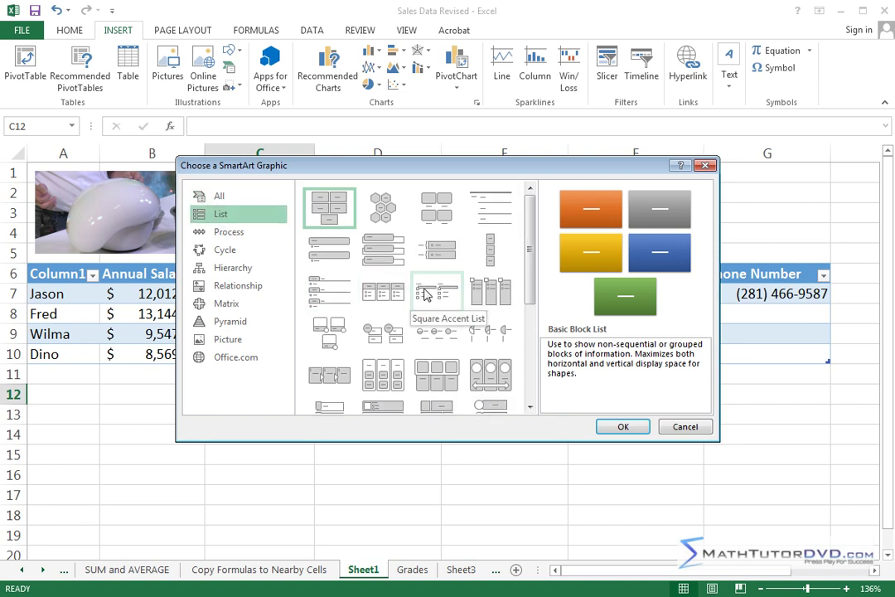
{"action": "left_click", "coordinate": [239, 236]}
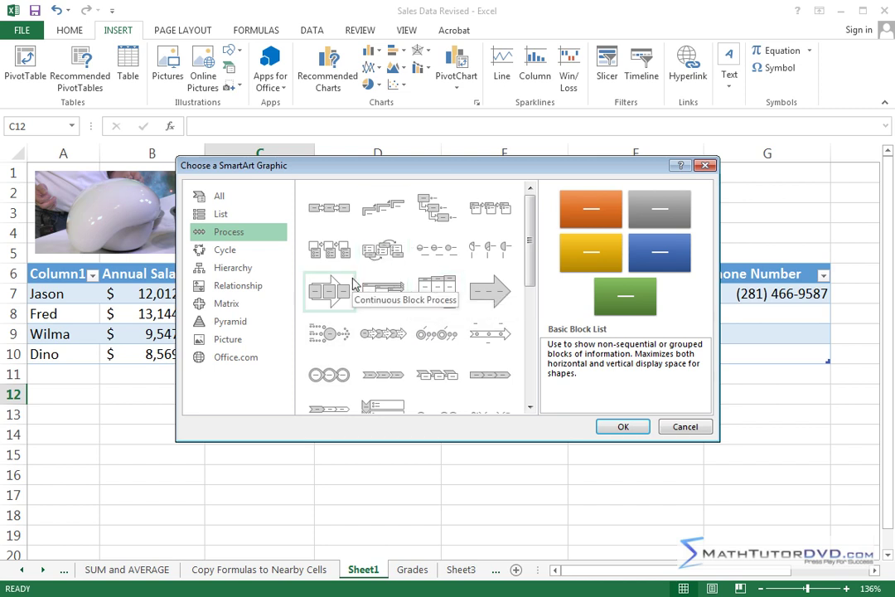
{"action": "left_click", "coordinate": [233, 266]}
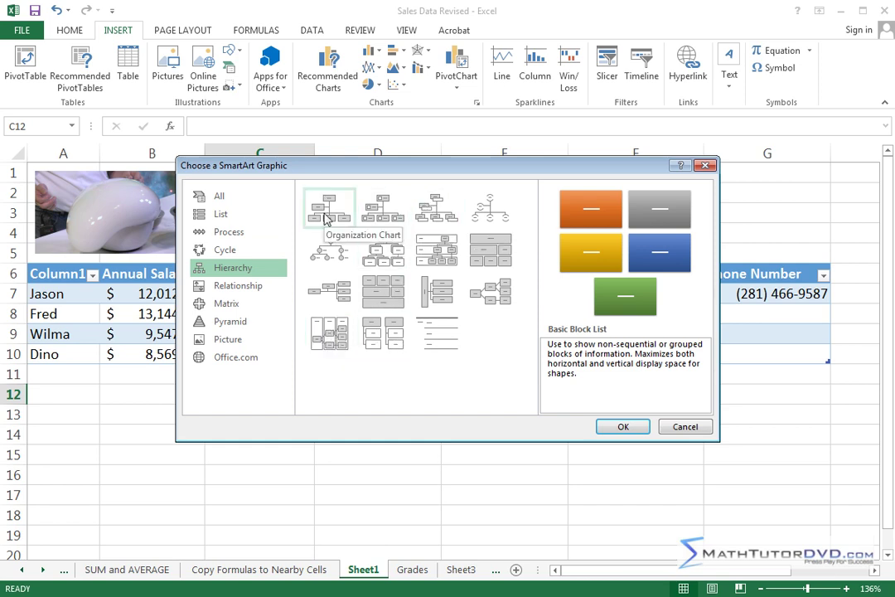
{"action": "left_click", "coordinate": [434, 212]}
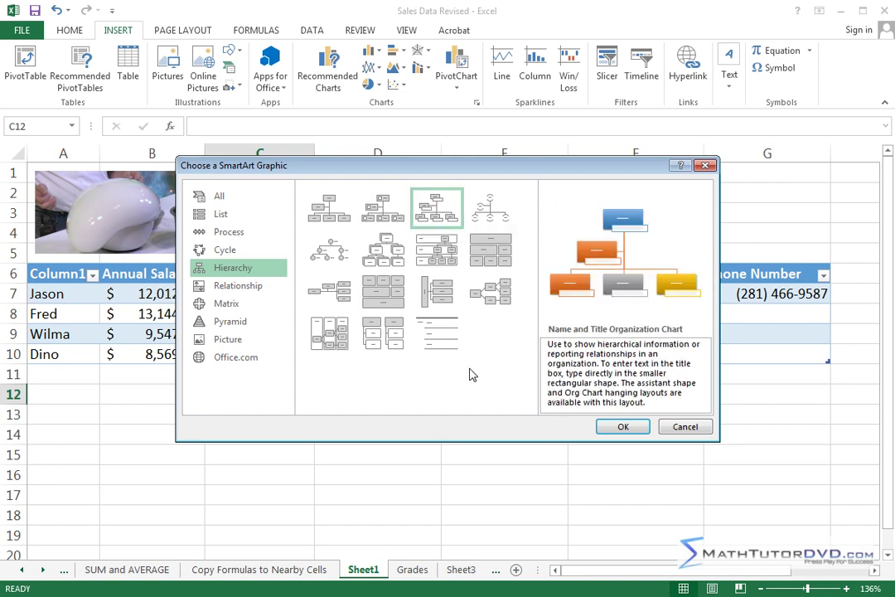
{"action": "left_click", "coordinate": [620, 427]}
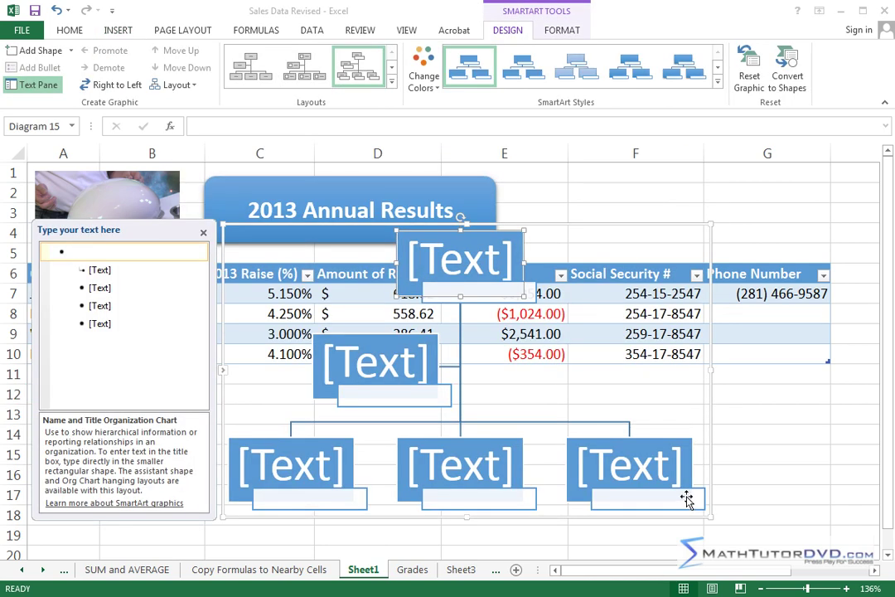
Step: Move the organization chart clear of the data table, to about rows 13 to 28 below it
{"action": "left_click", "coordinate": [804, 589]}
{"action": "left_click_drag", "start_coordinate": [805, 589], "coordinate": [798, 589]}
{"action": "left_click_drag", "start_coordinate": [420, 194], "coordinate": [564, 320]}
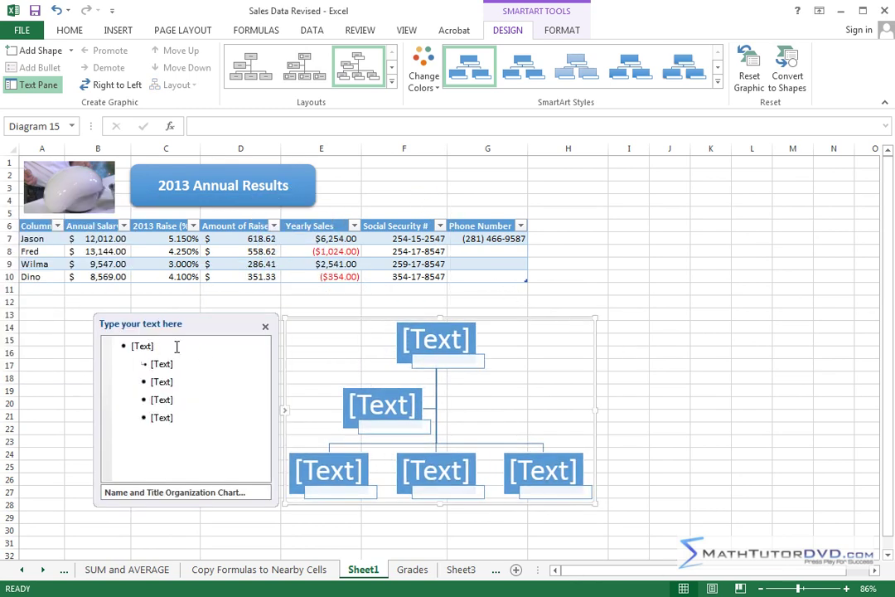
Step: Enter a person's first name in the chart's top box and another in the assistant box beneath it
{"action": "left_click", "coordinate": [436, 340]}
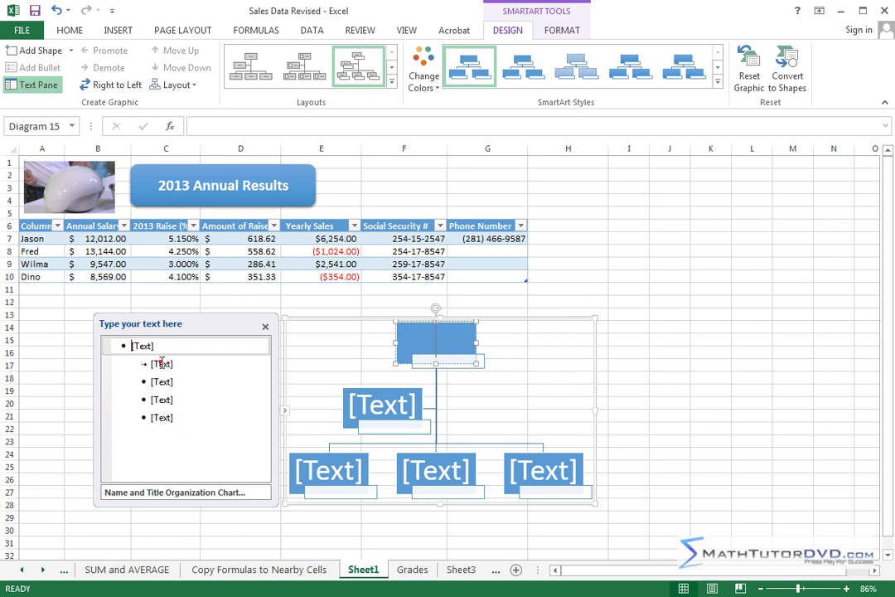
{"action": "left_click", "coordinate": [244, 363]}
{"action": "left_click", "coordinate": [455, 343]}
{"action": "type", "text": "Jason"}
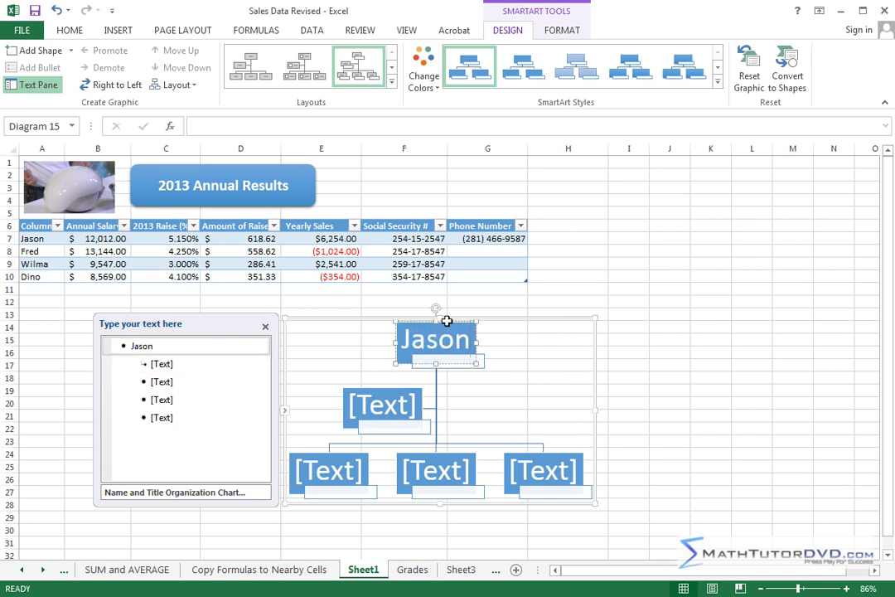
{"action": "left_click", "coordinate": [384, 405]}
{"action": "type", "text": "Alexander"}
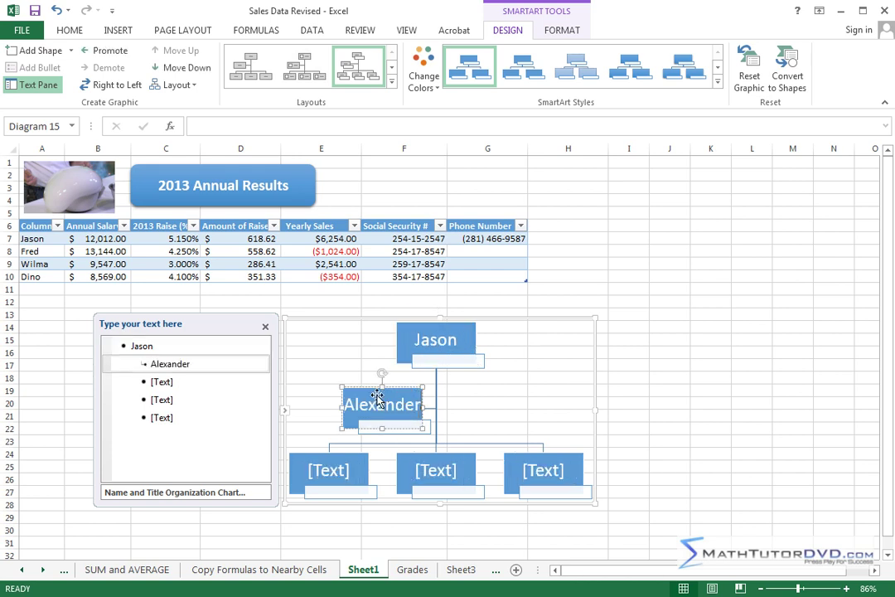
{"action": "left_click", "coordinate": [327, 470]}
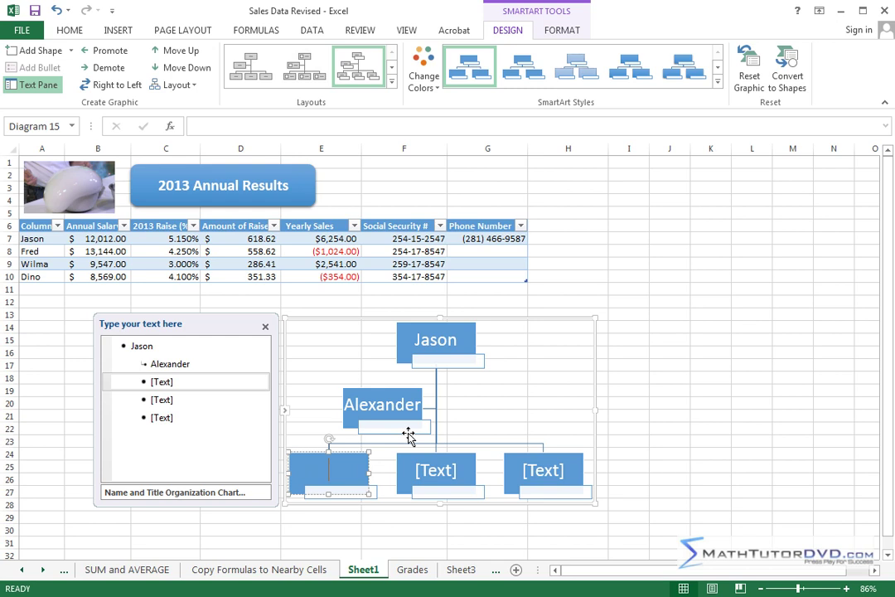
Step: Enter the title CEO for the top box and Vice President for the assistant box
{"action": "left_click", "coordinate": [443, 362]}
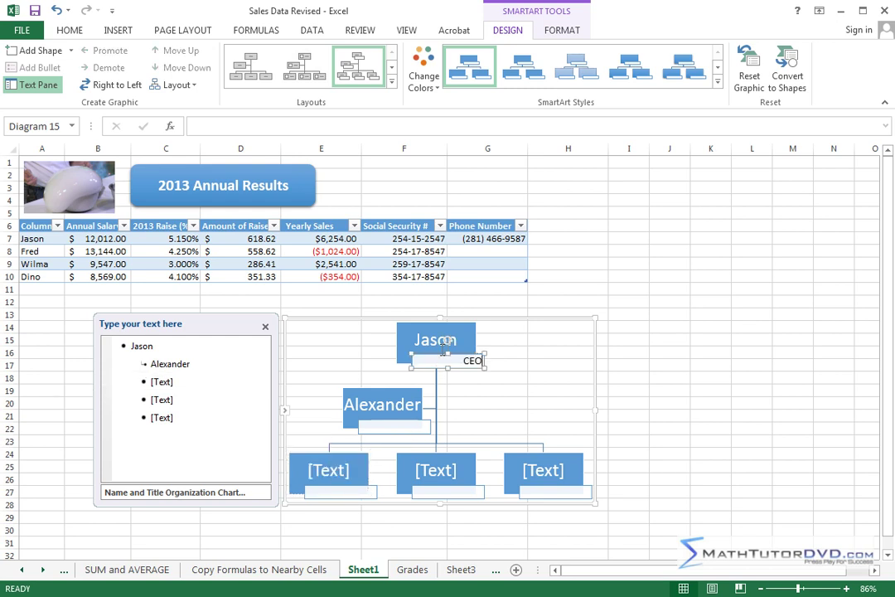
{"action": "left_click", "coordinate": [395, 425]}
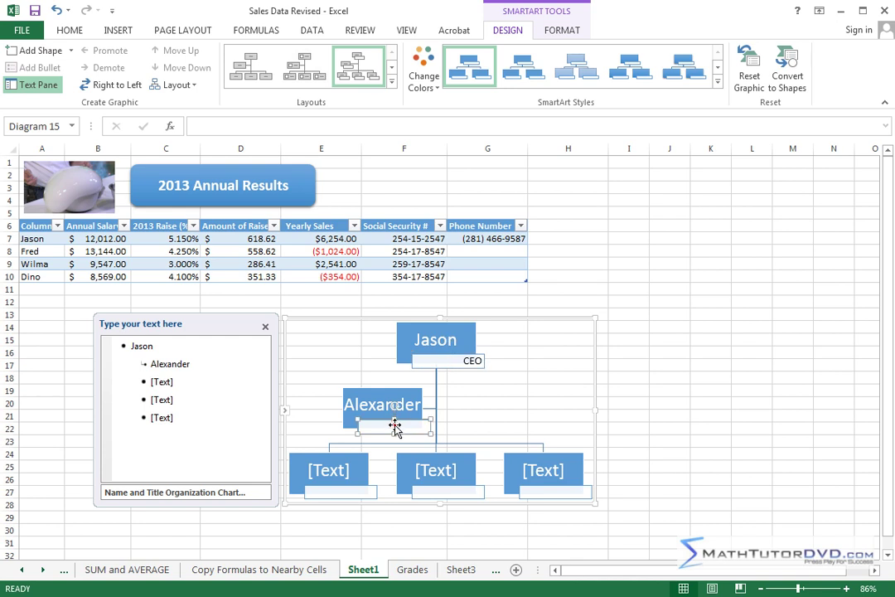
{"action": "type", "text": "Vice President"}
{"action": "left_click", "coordinate": [660, 363]}
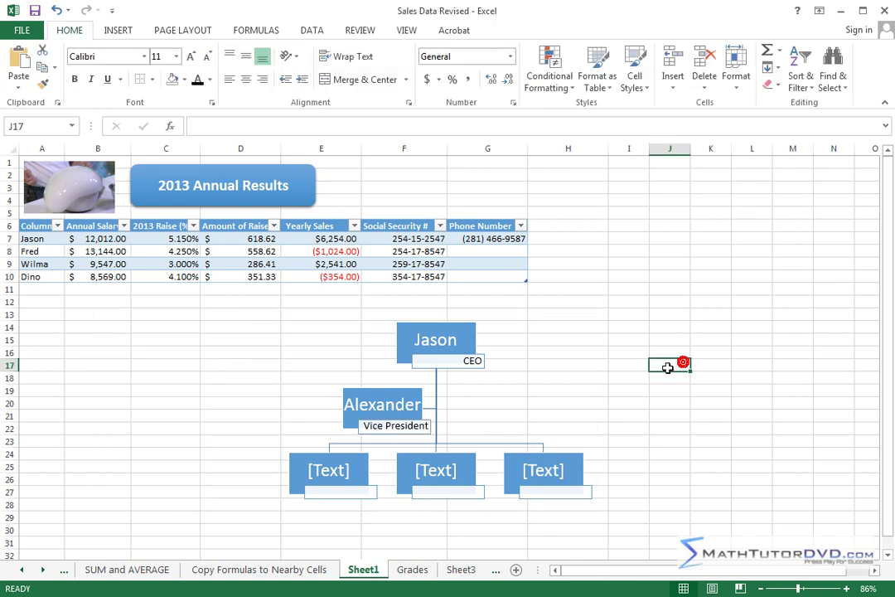
Step: Select the organization chart and examine its SmartArt design options and its shape and WordArt formatting styles
{"action": "left_click", "coordinate": [425, 334]}
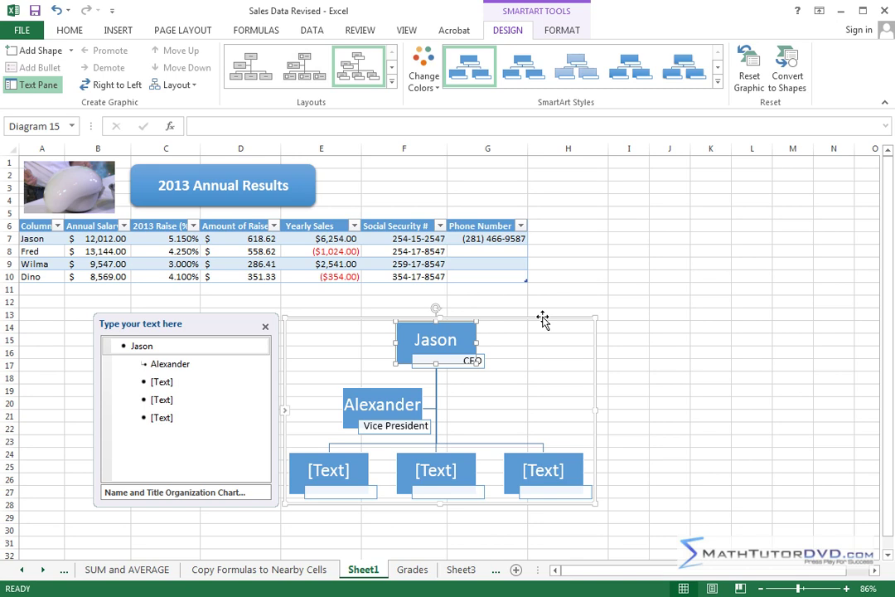
{"action": "left_click", "coordinate": [678, 311]}
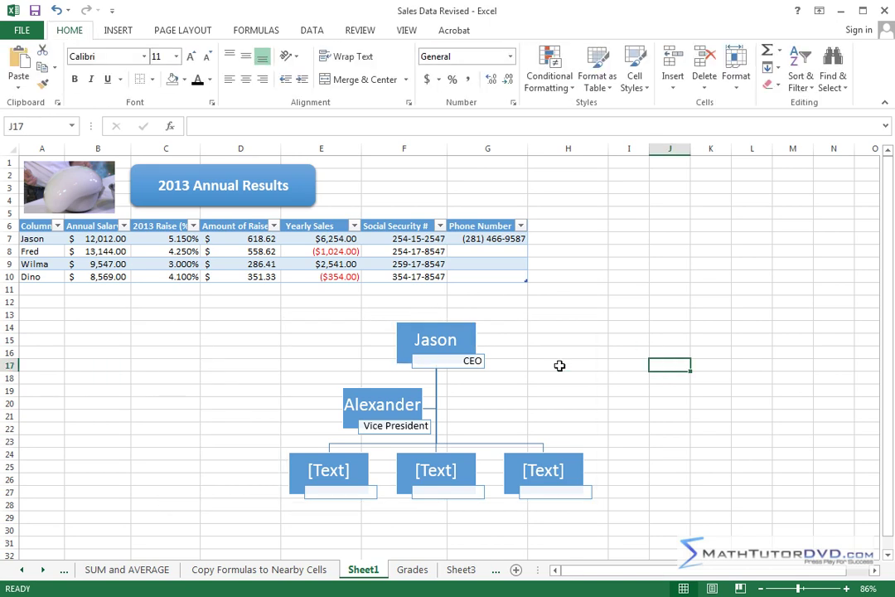
{"action": "left_click", "coordinate": [469, 400]}
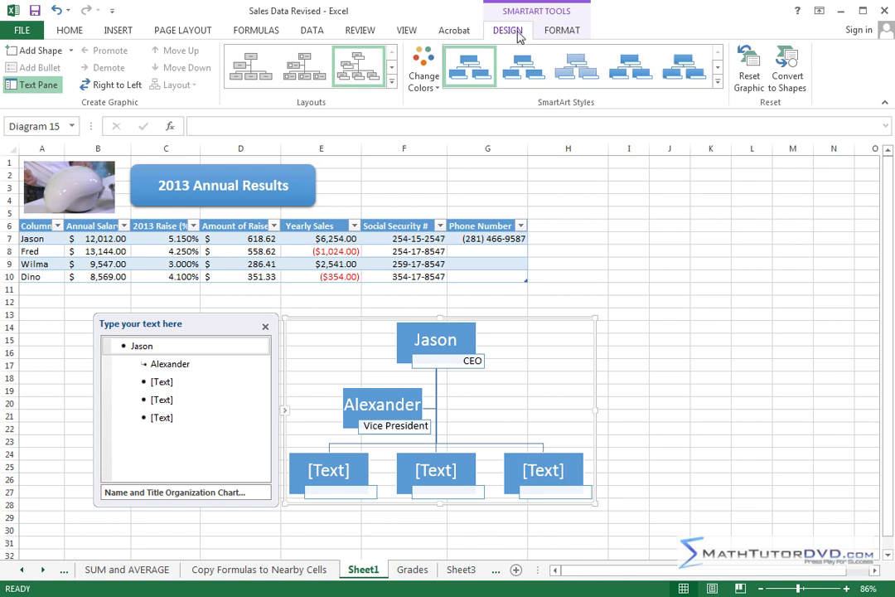
{"action": "left_click", "coordinate": [565, 32]}
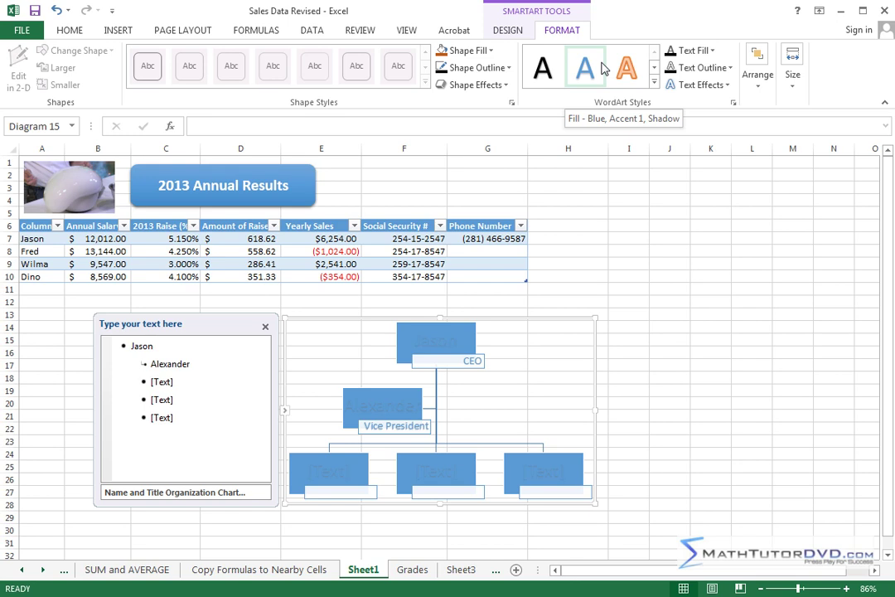
{"action": "left_click", "coordinate": [509, 29]}
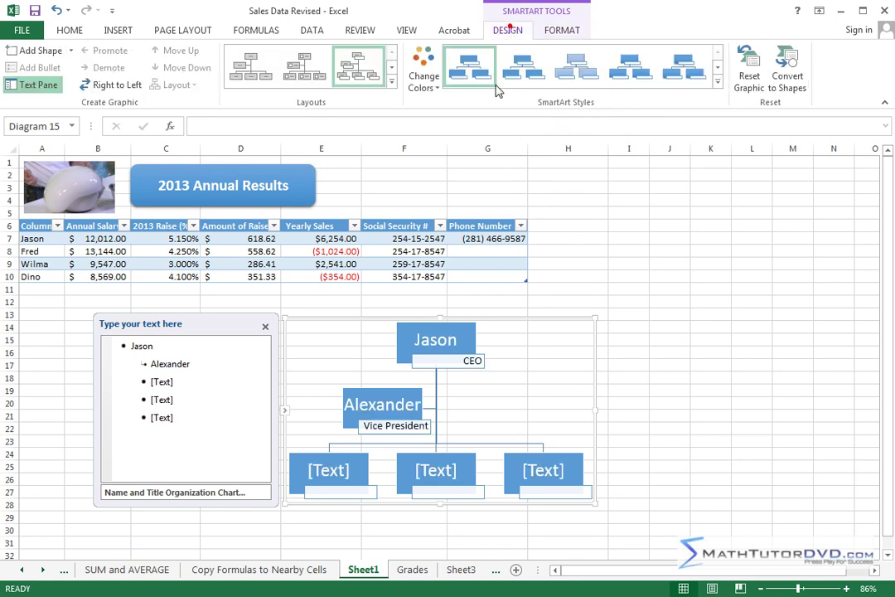
Step: Switch the organization chart to the Picture Organization Chart layout and preview the 3-D SmartArt styles on it
{"action": "left_click", "coordinate": [303, 70]}
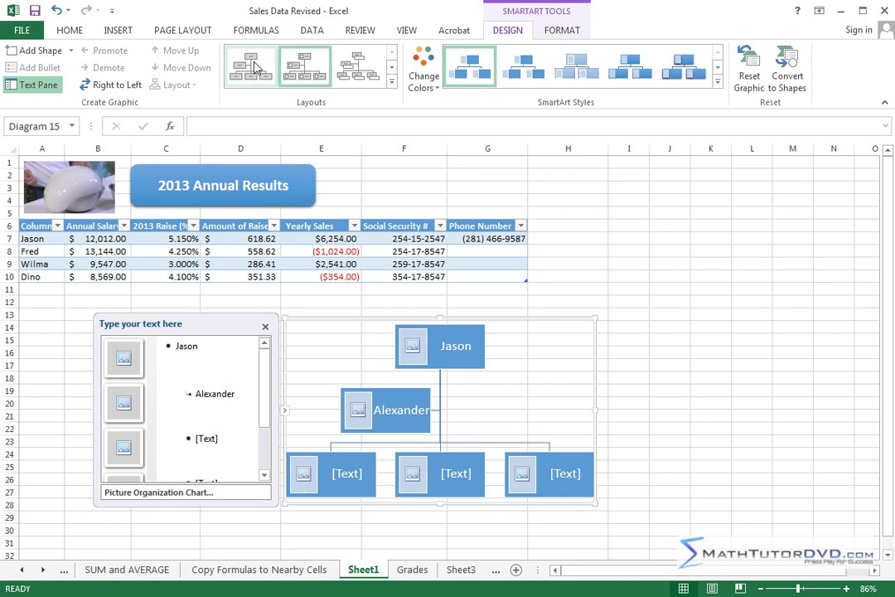
{"action": "left_click", "coordinate": [717, 82]}
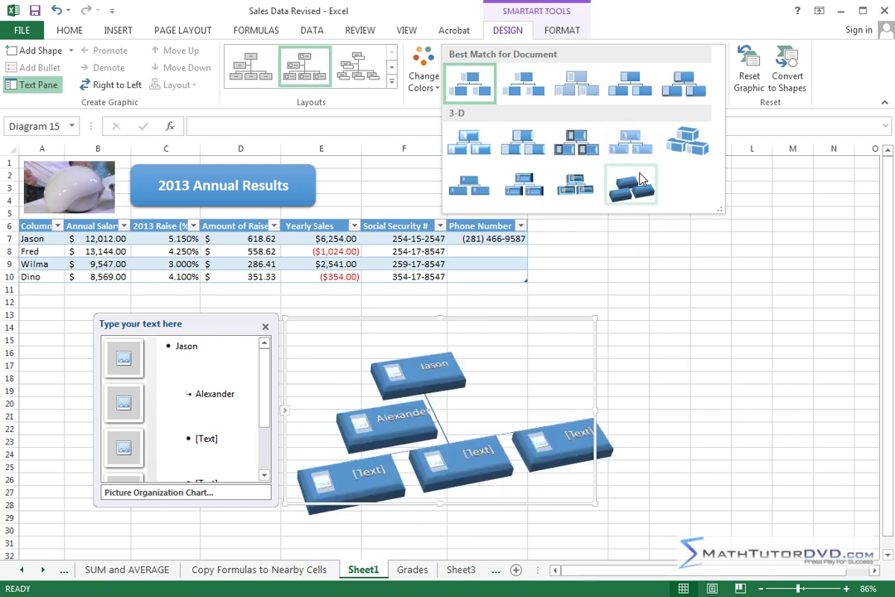
{"action": "left_click", "coordinate": [626, 311]}
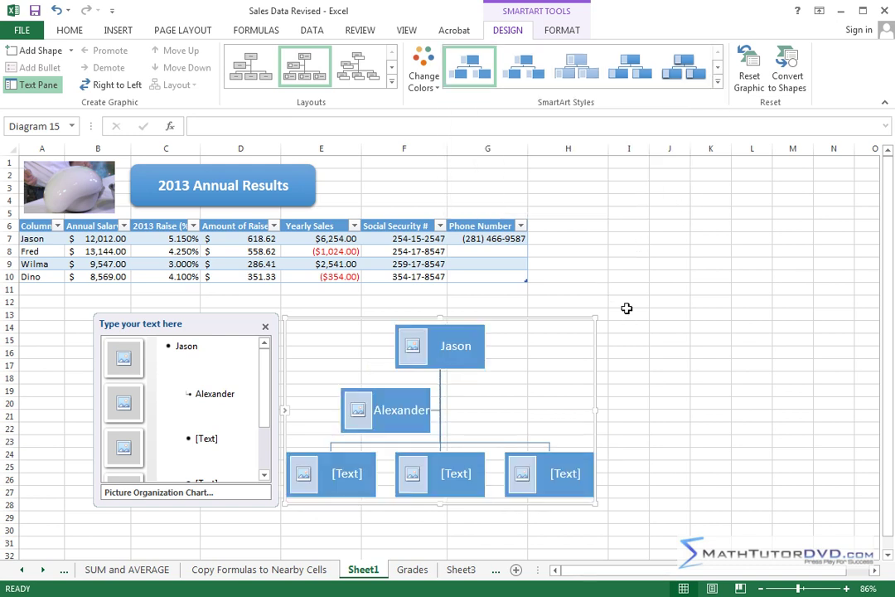
Step: Delete the organization chart below the data table
{"action": "left_click", "coordinate": [541, 315]}
{"action": "key", "text": "Delete"}
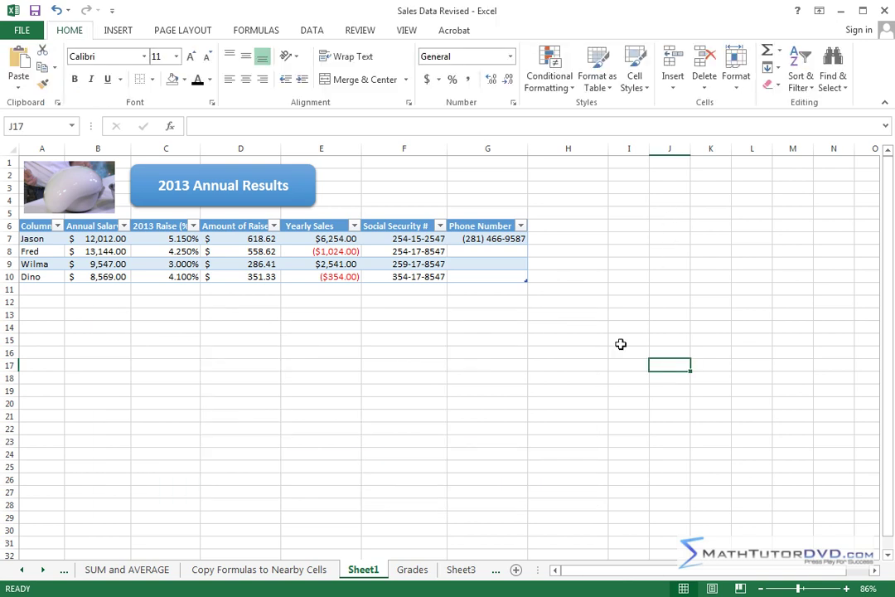
Step: Set the worksheet zoom to 120% with column A in view and select the picture above the data table
{"action": "left_click_drag", "start_coordinate": [798, 588], "coordinate": [809, 590]}
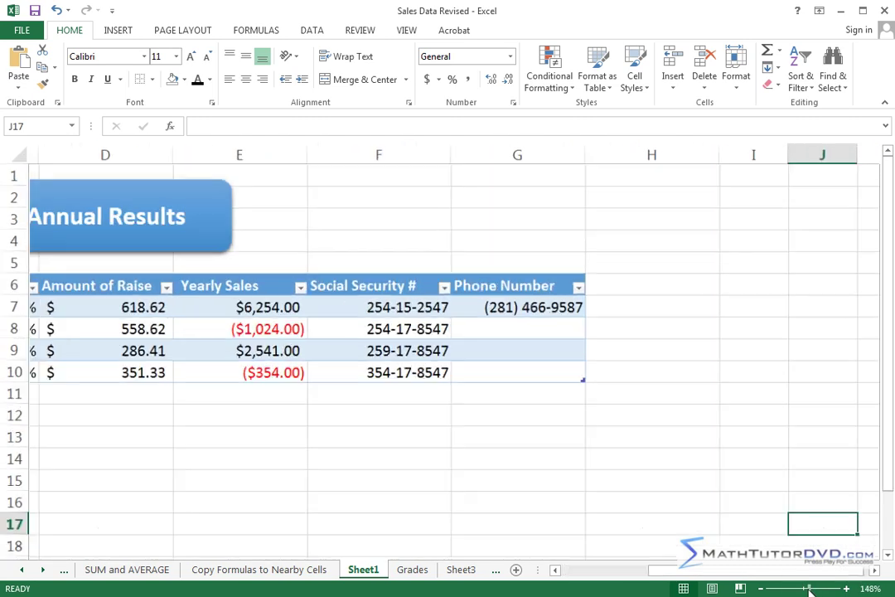
{"action": "left_click_drag", "start_coordinate": [684, 570], "coordinate": [531, 572]}
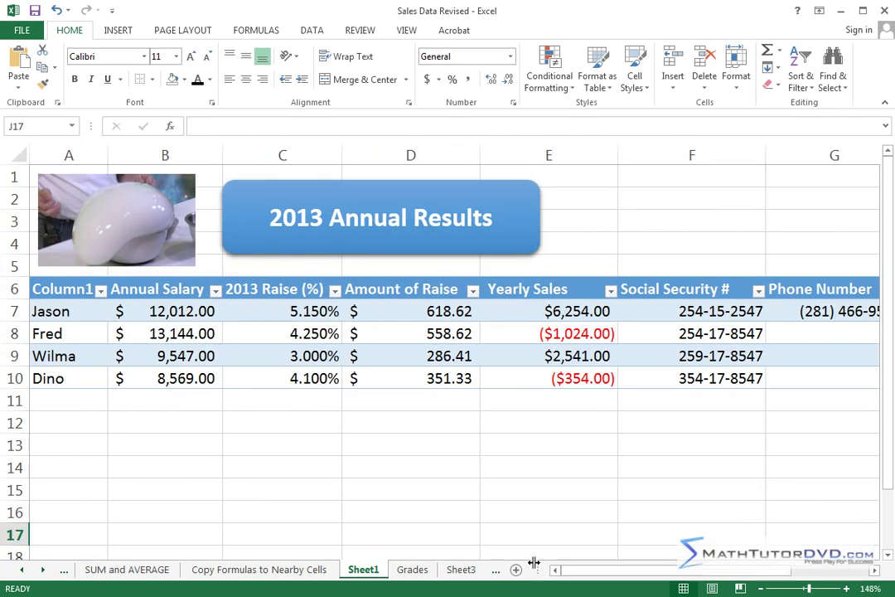
{"action": "left_click_drag", "start_coordinate": [810, 590], "coordinate": [807, 591]}
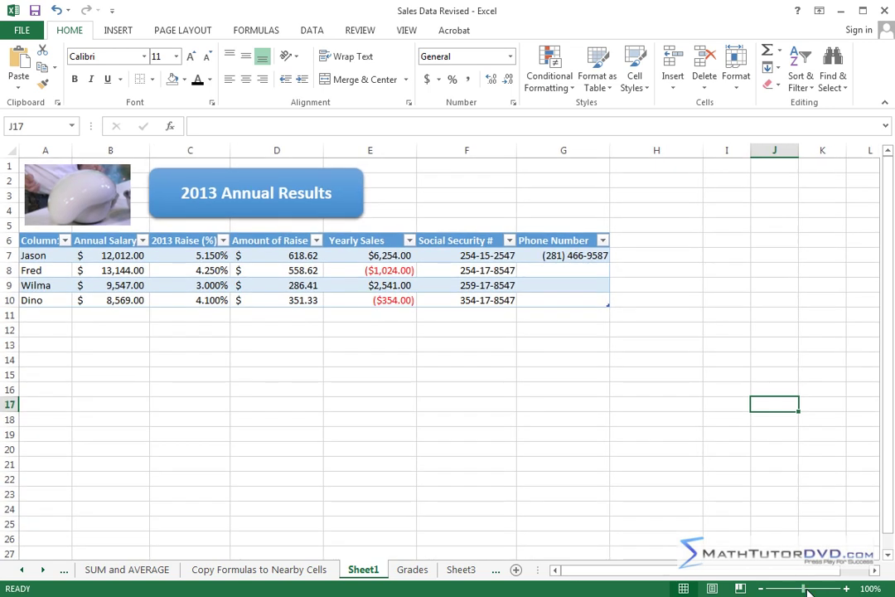
{"action": "left_click", "coordinate": [846, 589]}
{"action": "left_click", "coordinate": [847, 588]}
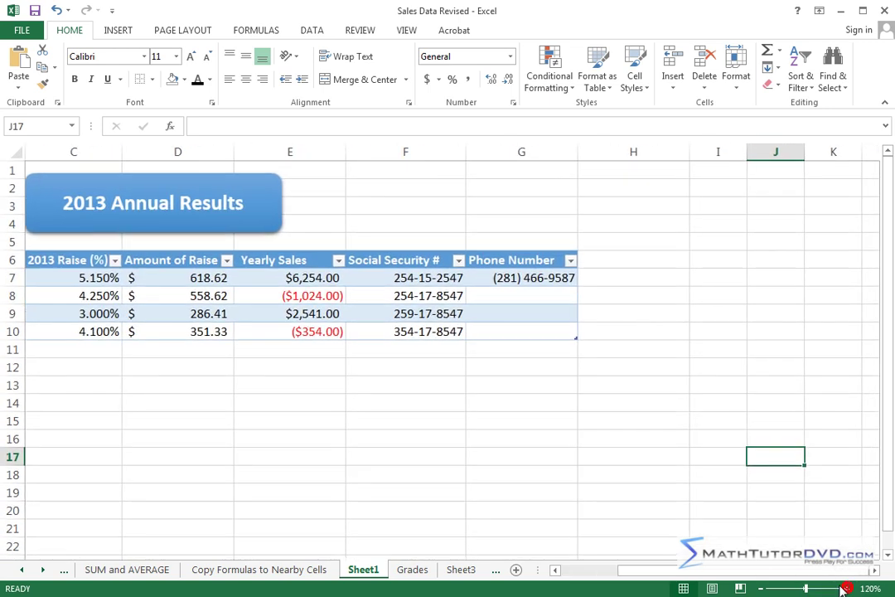
{"action": "left_click_drag", "start_coordinate": [721, 572], "coordinate": [632, 570]}
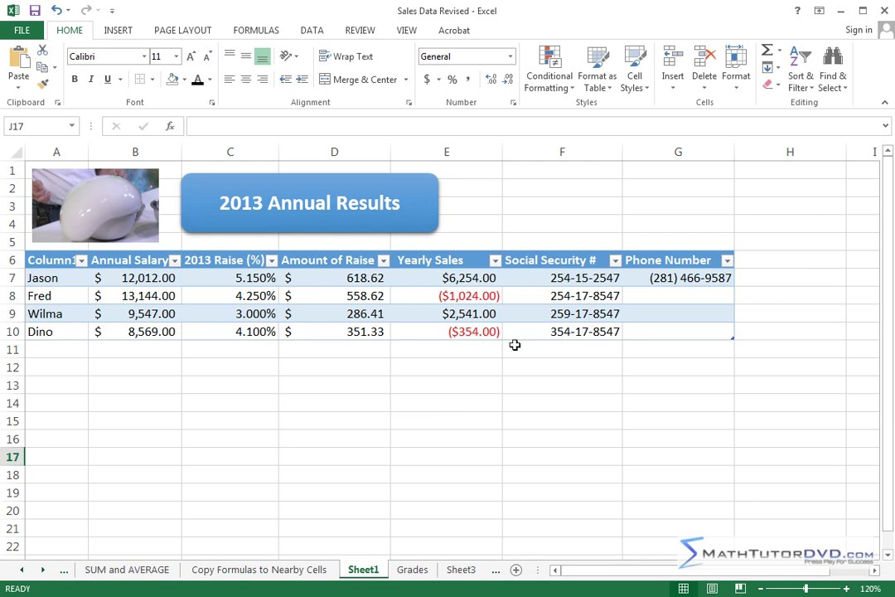
{"action": "left_click", "coordinate": [91, 197]}
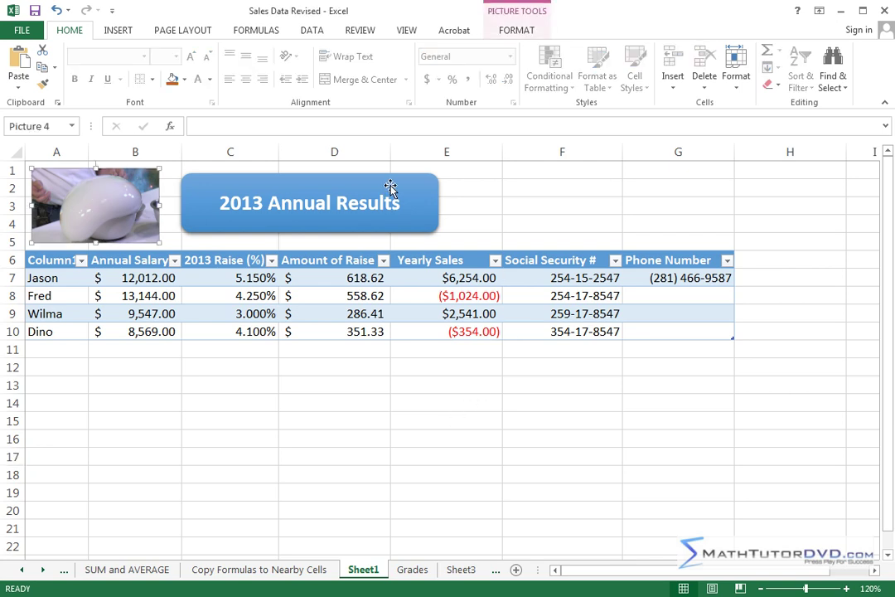